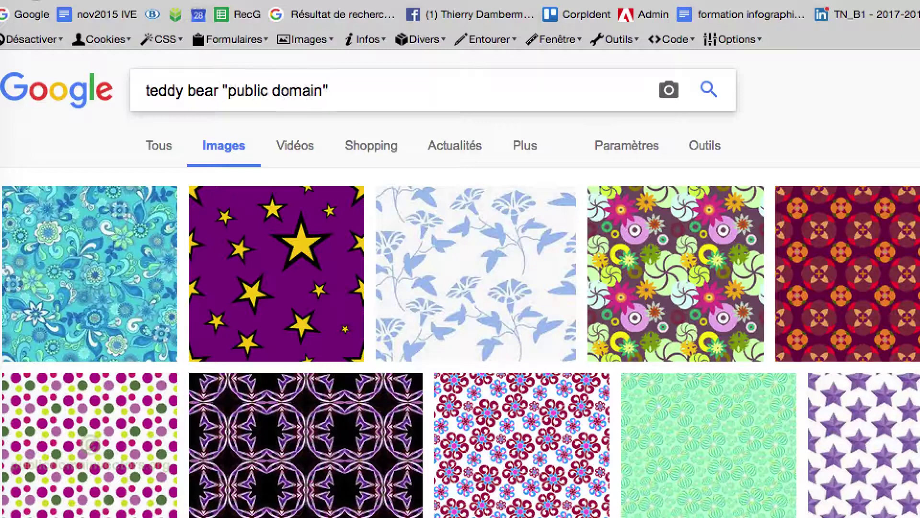
Step: Search Google Images for teddy bear "public domain" and try to view the tan bear with the yellow bow at full size
{"action": "key", "text": "Return"}
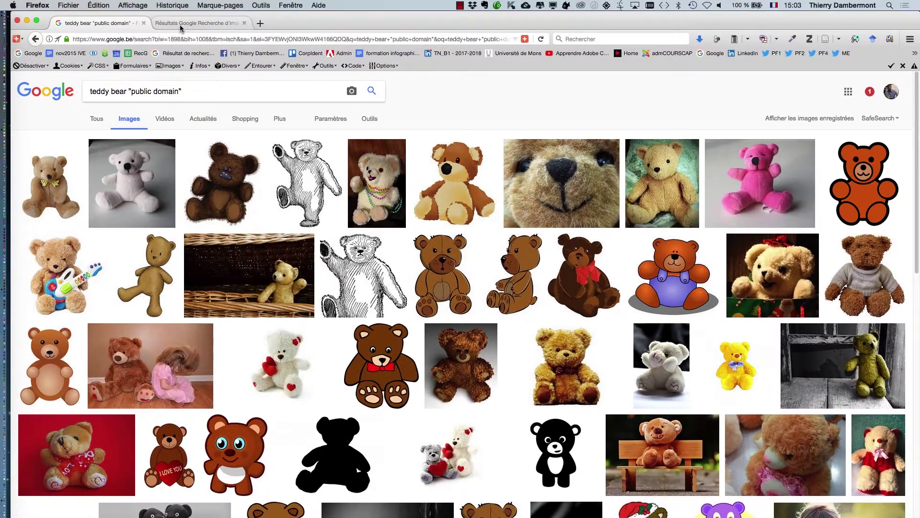
{"action": "left_click", "coordinate": [181, 26]}
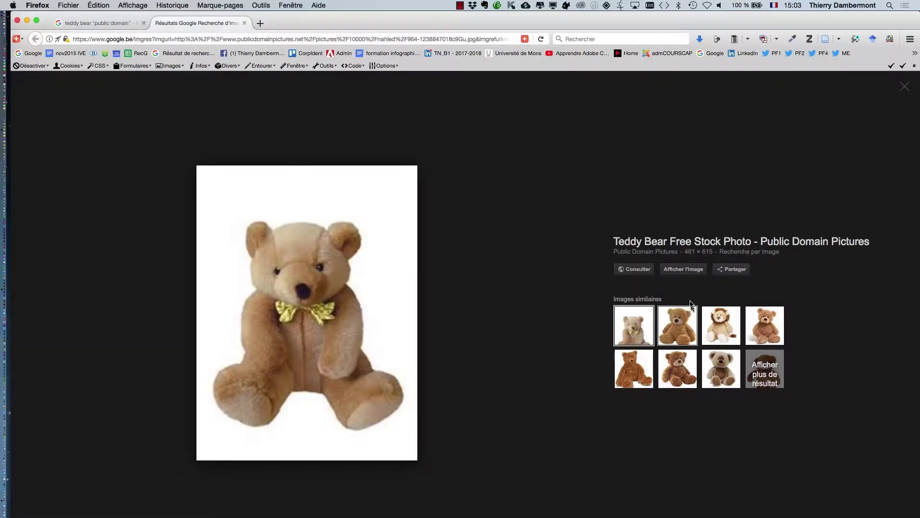
{"action": "left_click", "coordinate": [686, 270]}
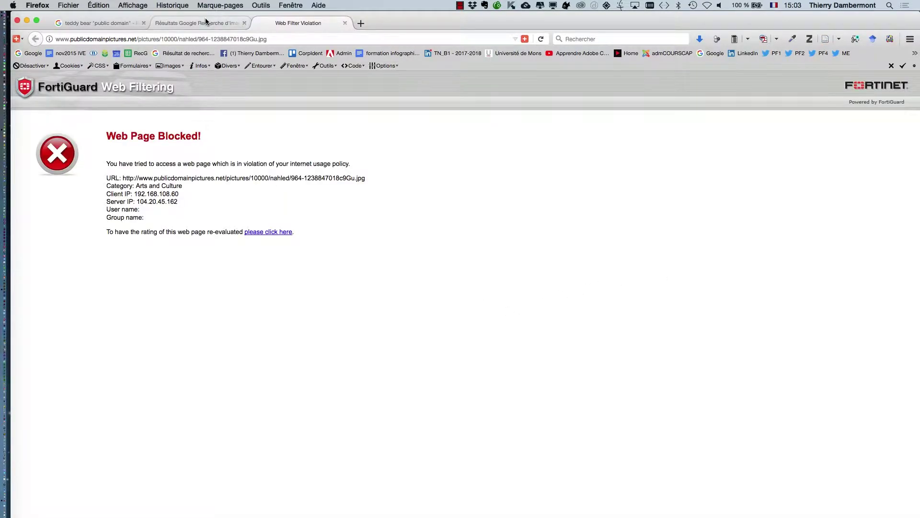
{"action": "left_click", "coordinate": [207, 22]}
{"action": "left_click", "coordinate": [79, 24]}
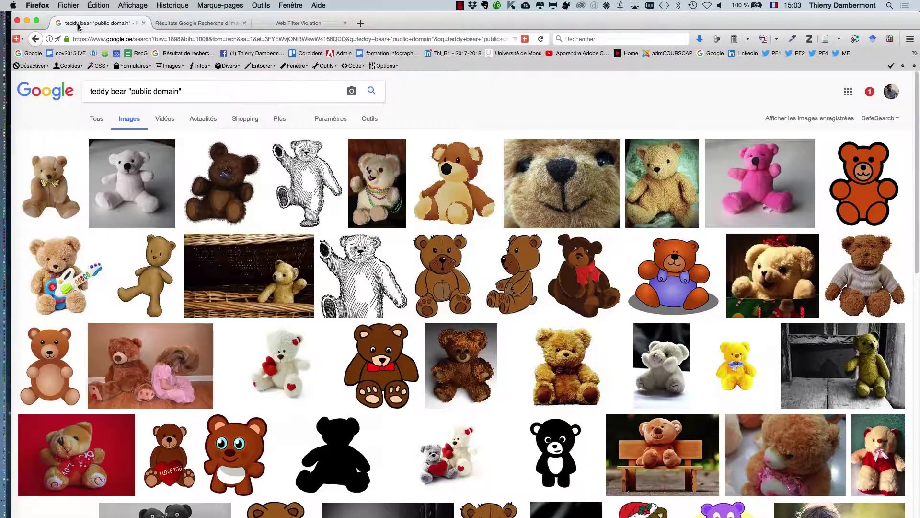
Step: Find the yellow teddy bear with the blue bow in the results and try to view it at full size
{"action": "scroll", "coordinate": [409, 319], "scroll_direction": "down", "scroll_amount": 4}
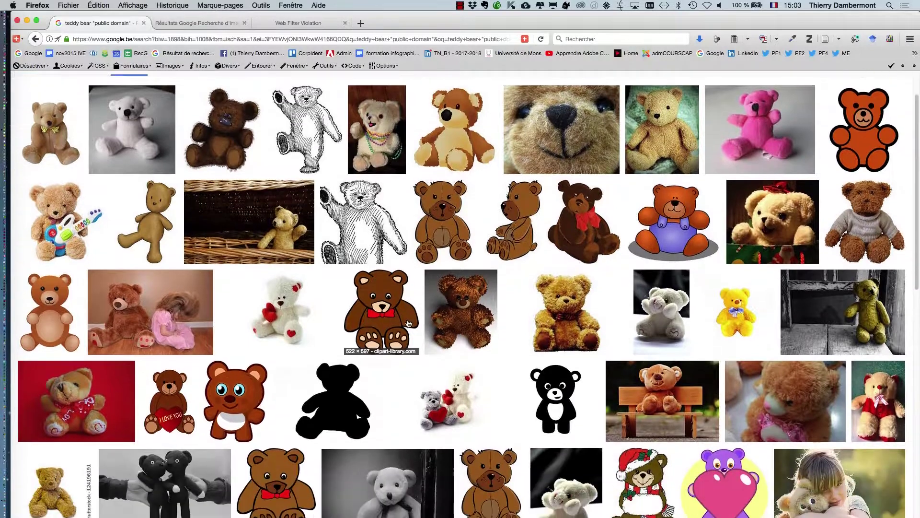
{"action": "scroll", "coordinate": [412, 328], "scroll_direction": "down", "scroll_amount": 2}
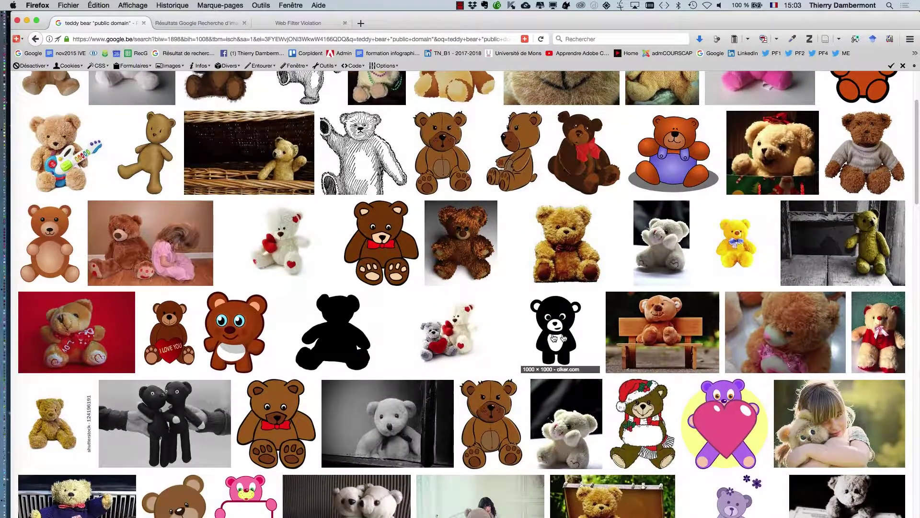
{"action": "key", "text": "ctrl+Tab"}
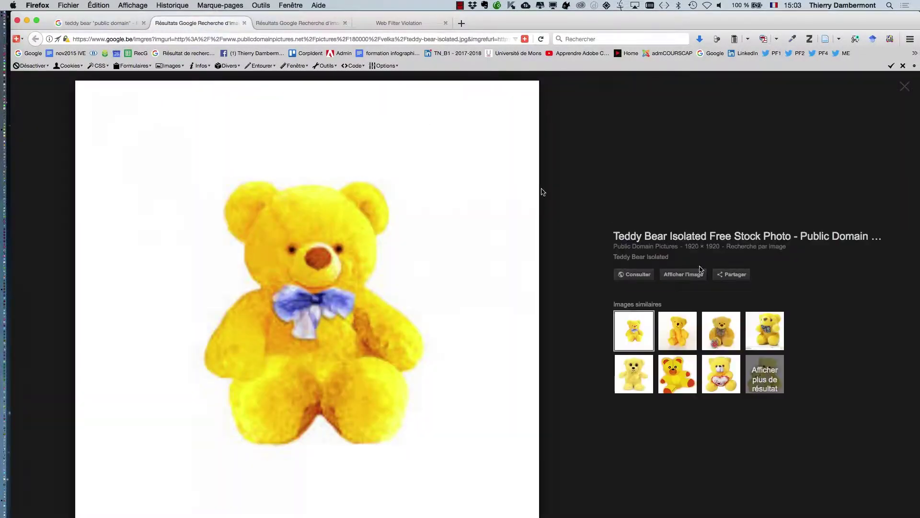
{"action": "left_click", "coordinate": [694, 276]}
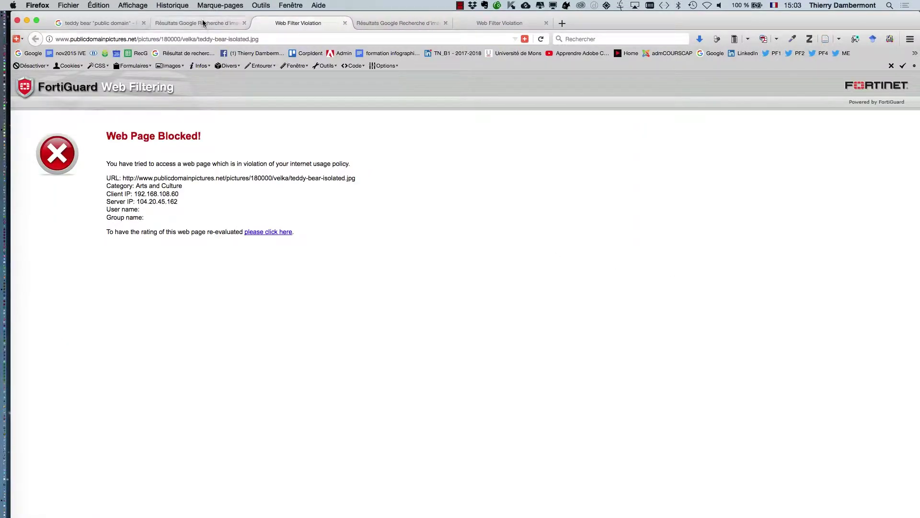
{"action": "left_click", "coordinate": [178, 23]}
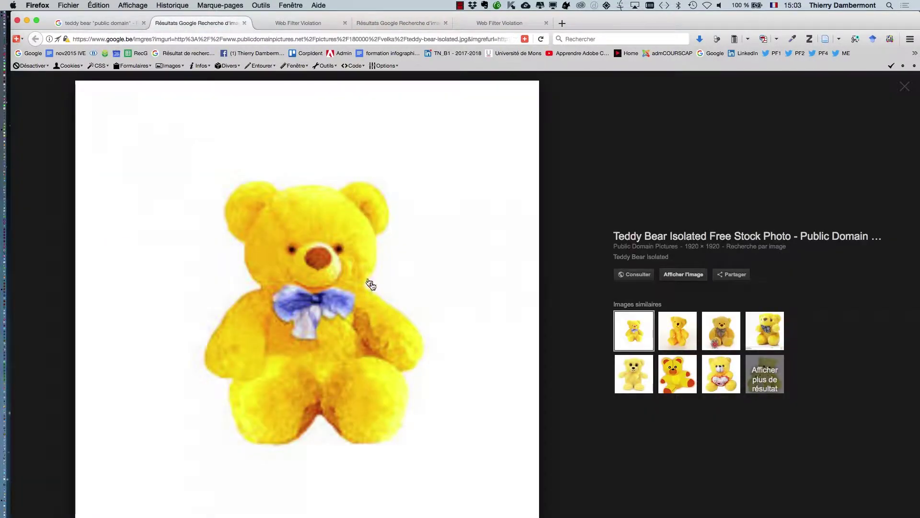
{"action": "right_click", "coordinate": [401, 287]}
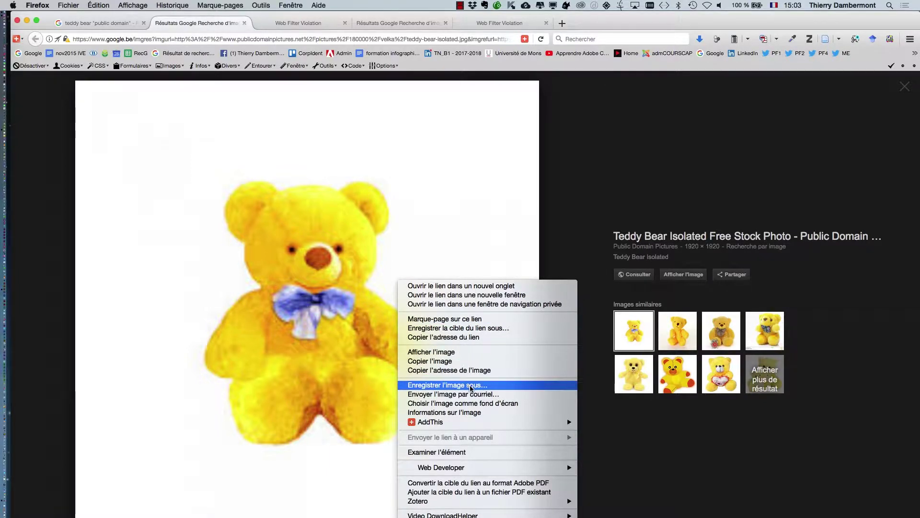
{"action": "left_click", "coordinate": [294, 30]}
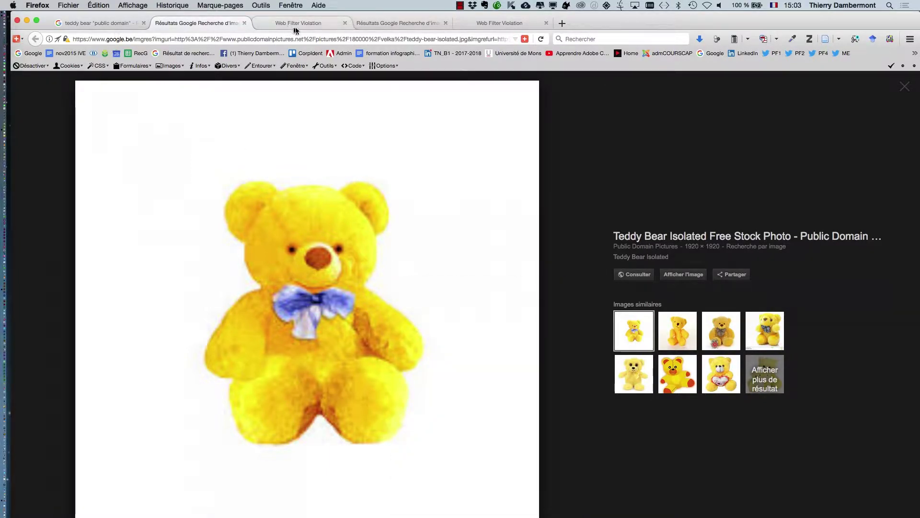
Step: Save the image of the tan teddy bear with the yellow bow as ours.jpg in the JOUR 4 IVE folder
{"action": "left_click", "coordinate": [402, 26]}
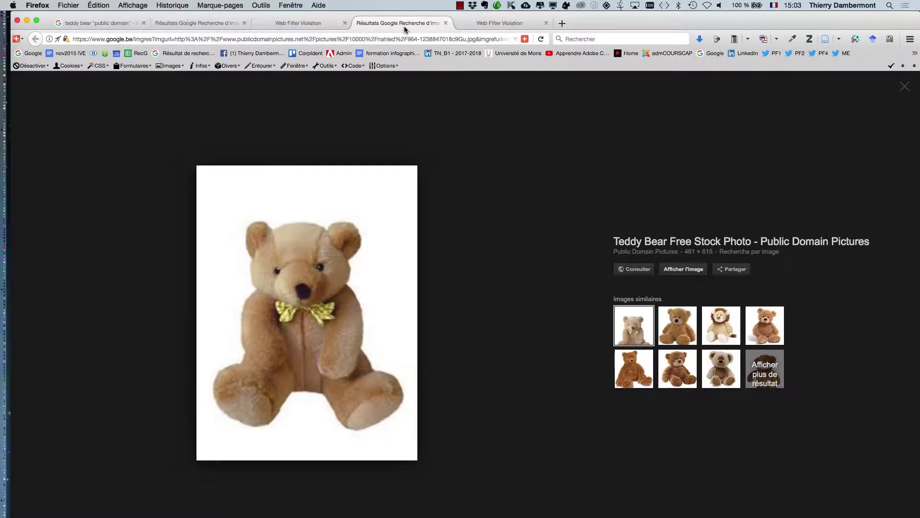
{"action": "right_click", "coordinate": [373, 298]}
{"action": "left_click", "coordinate": [463, 396]}
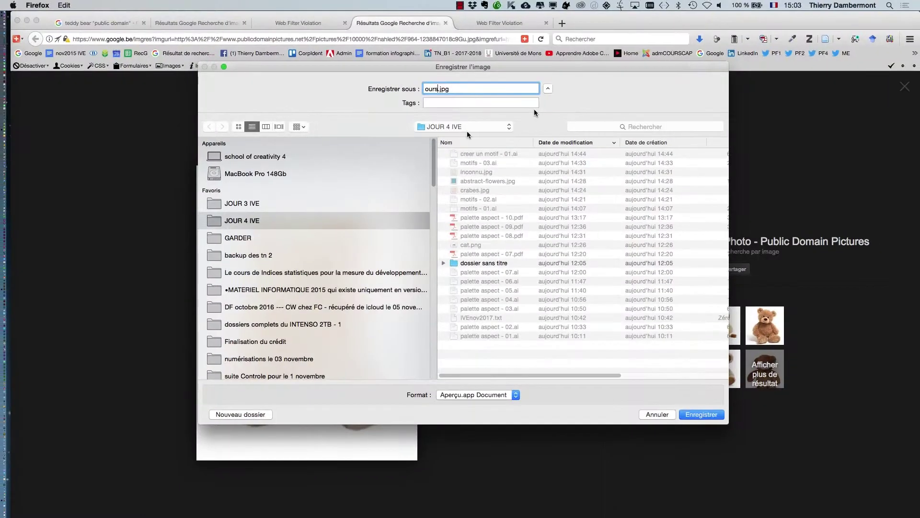
{"action": "left_click", "coordinate": [710, 414]}
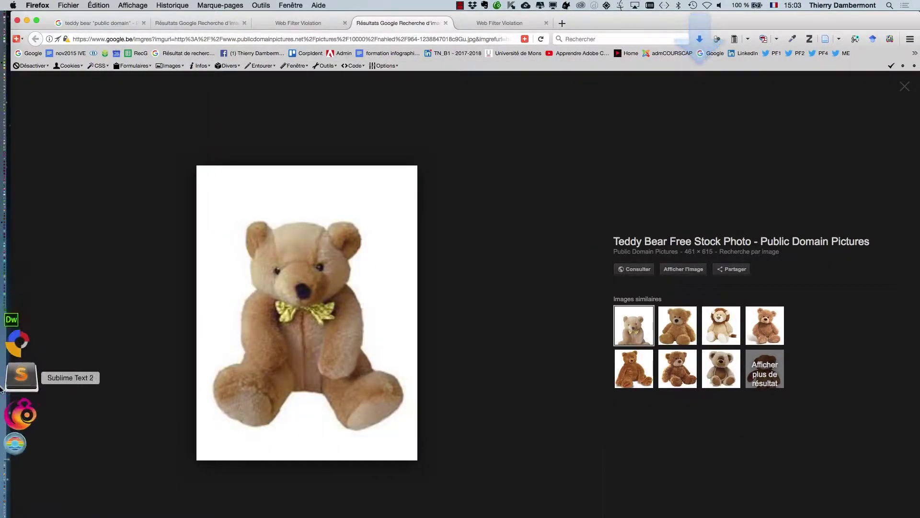
Step: Try once more to view the tan teddy bear at full size and return to its preview
{"action": "left_click", "coordinate": [685, 269]}
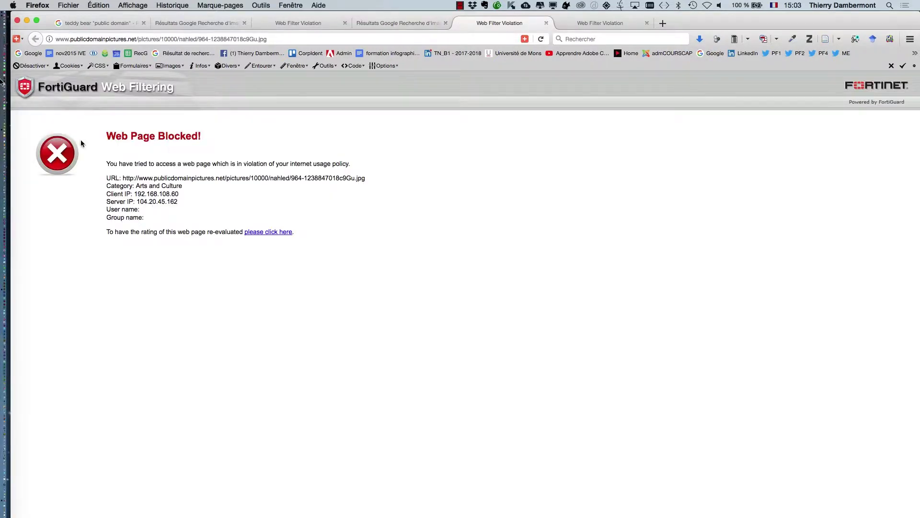
{"action": "left_click", "coordinate": [381, 25]}
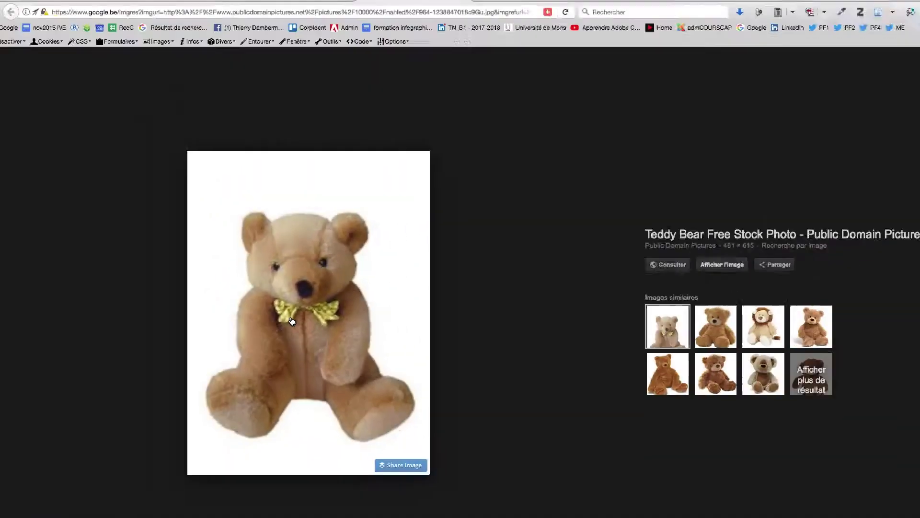
Step: Launch Adobe Photoshop CC 2017 and hide all other applications
{"action": "mouse_move", "coordinate": [10, 328]}
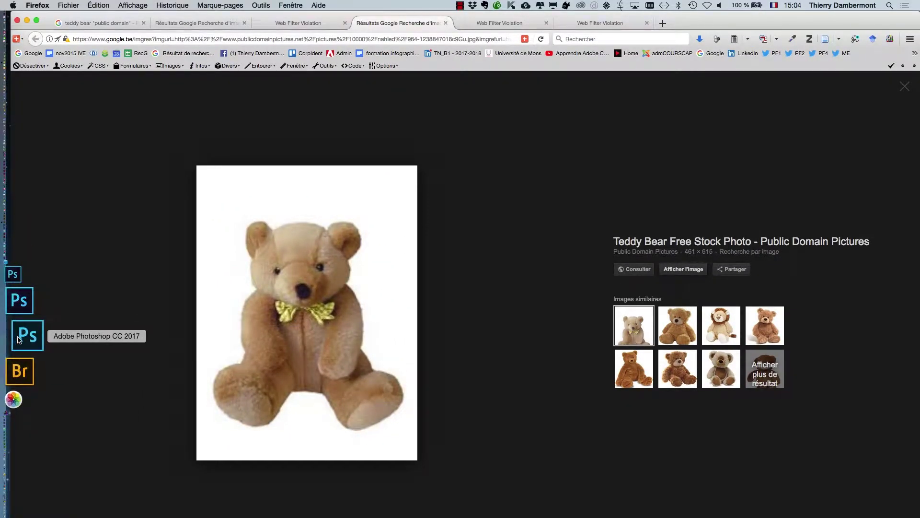
{"action": "left_click", "coordinate": [19, 339]}
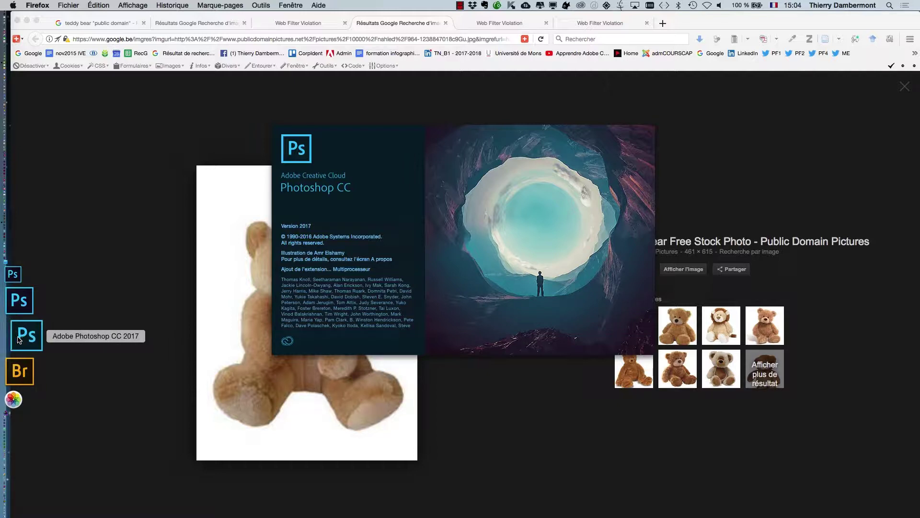
{"action": "key", "text": "super+Tab"}
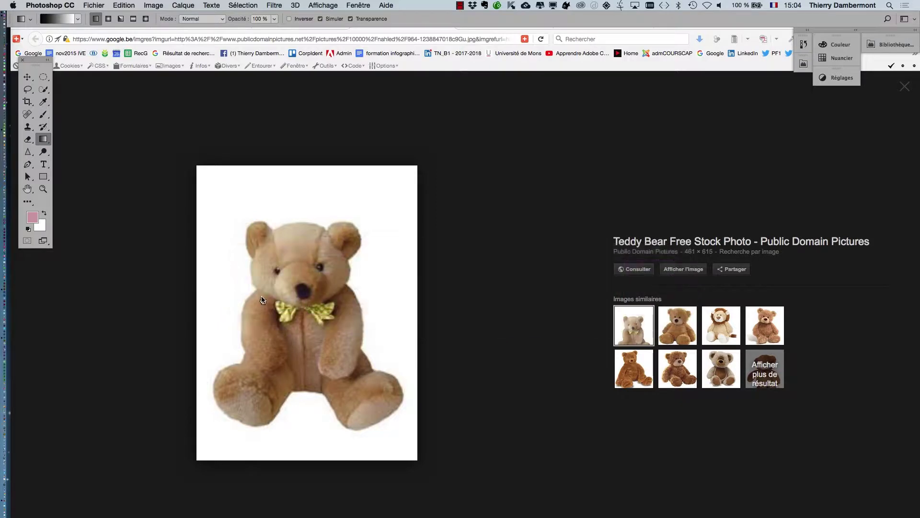
{"action": "key", "text": "super+alt+h"}
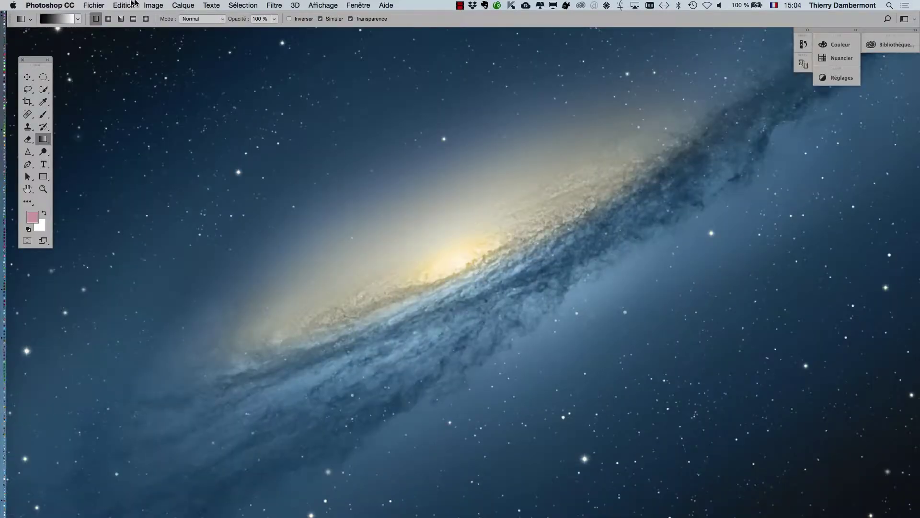
Step: Open ours.jpg from the JOUR 4 IVE folder, browsing the files as icon previews in an enlarged dialog
{"action": "left_click", "coordinate": [94, 5]}
{"action": "left_click", "coordinate": [556, 170]}
{"action": "key", "text": "super+o"}
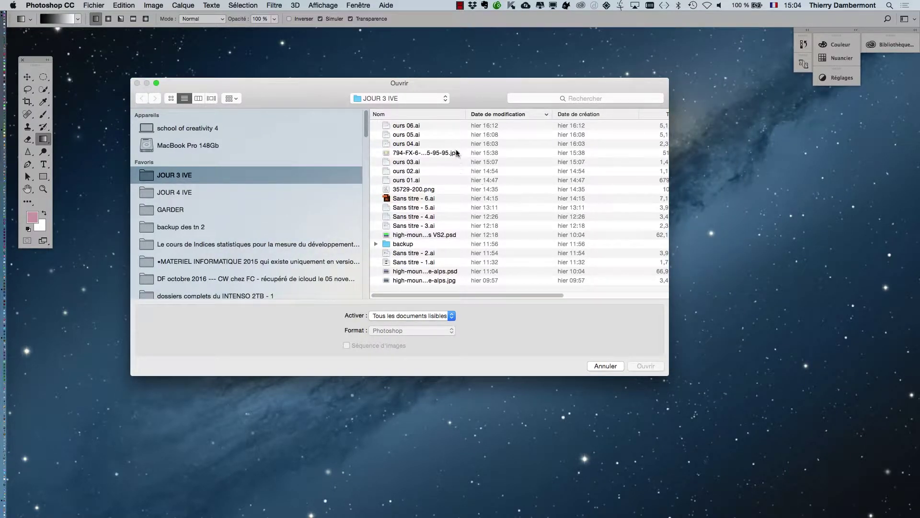
{"action": "left_click", "coordinate": [387, 114]}
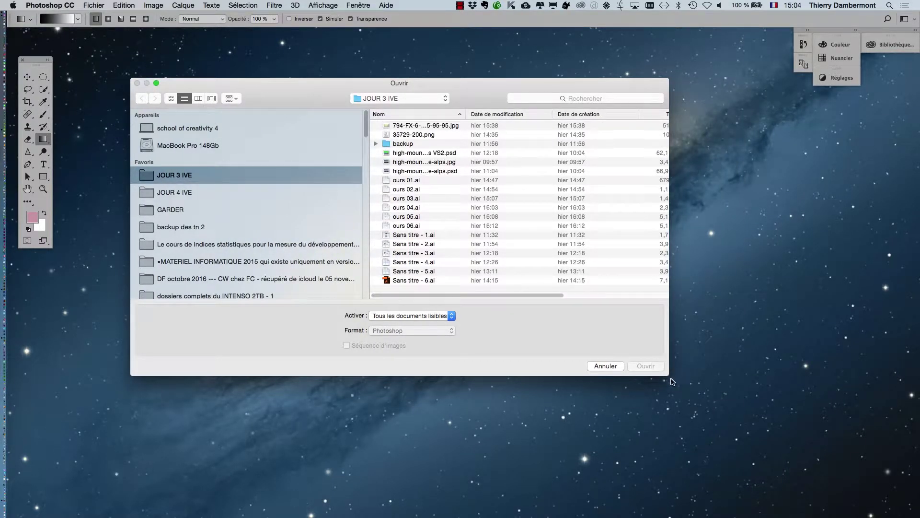
{"action": "left_click_drag", "start_coordinate": [669, 376], "coordinate": [826, 466]}
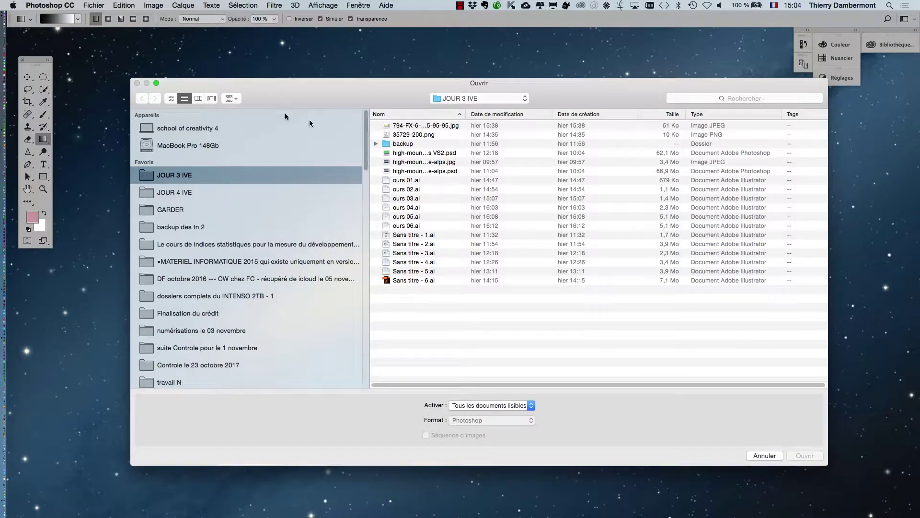
{"action": "left_click", "coordinate": [172, 98]}
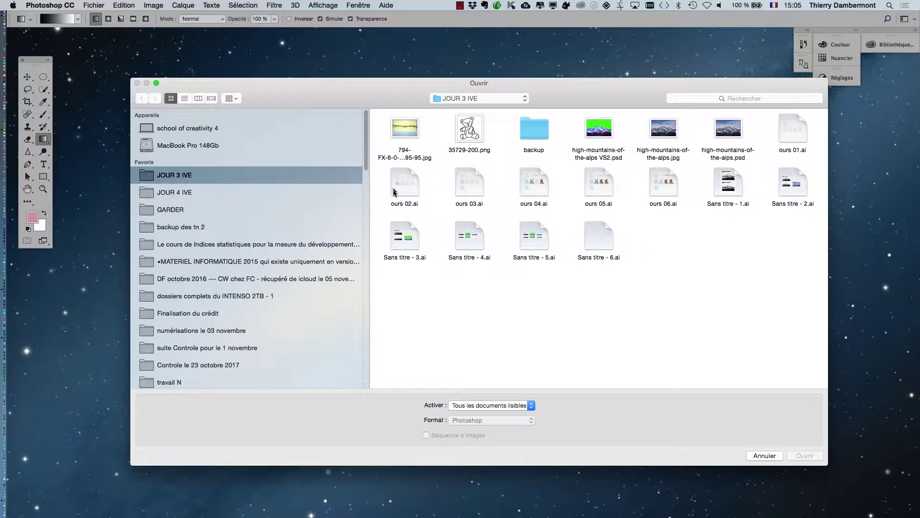
{"action": "left_click", "coordinate": [222, 196]}
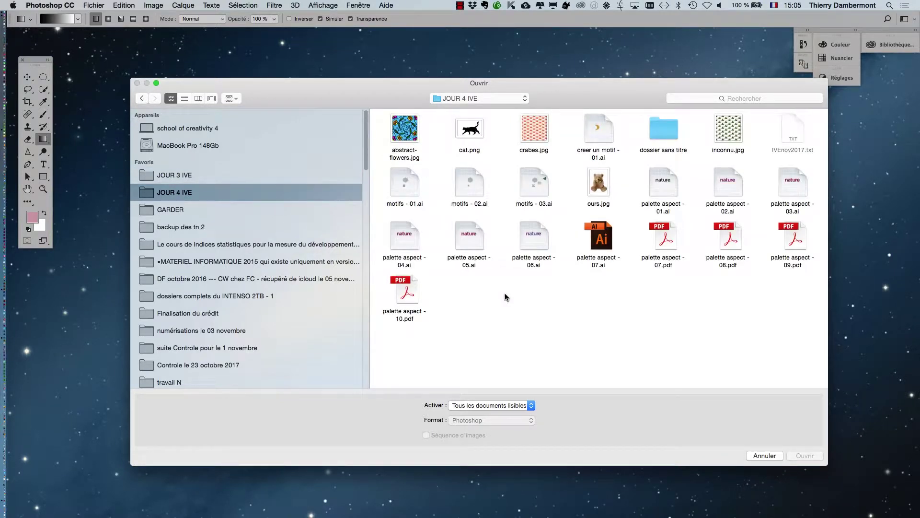
{"action": "left_click", "coordinate": [599, 184]}
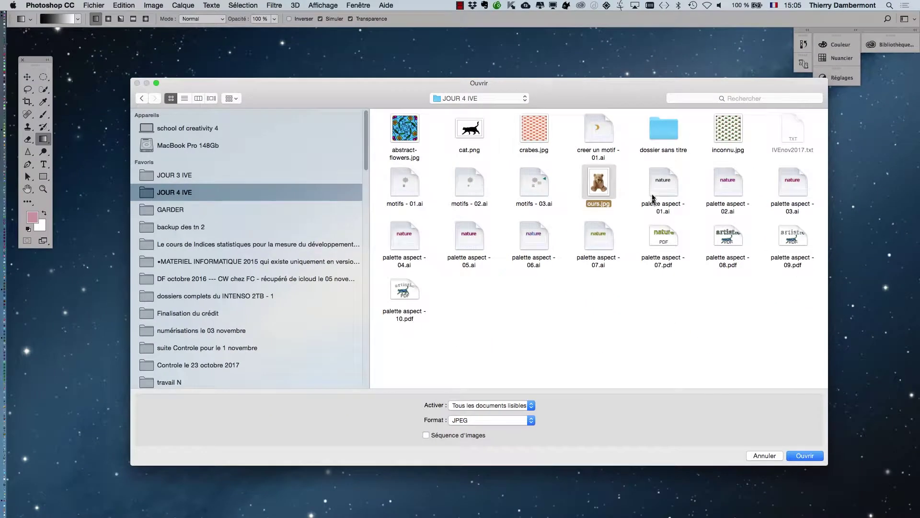
{"action": "left_click", "coordinate": [805, 456]}
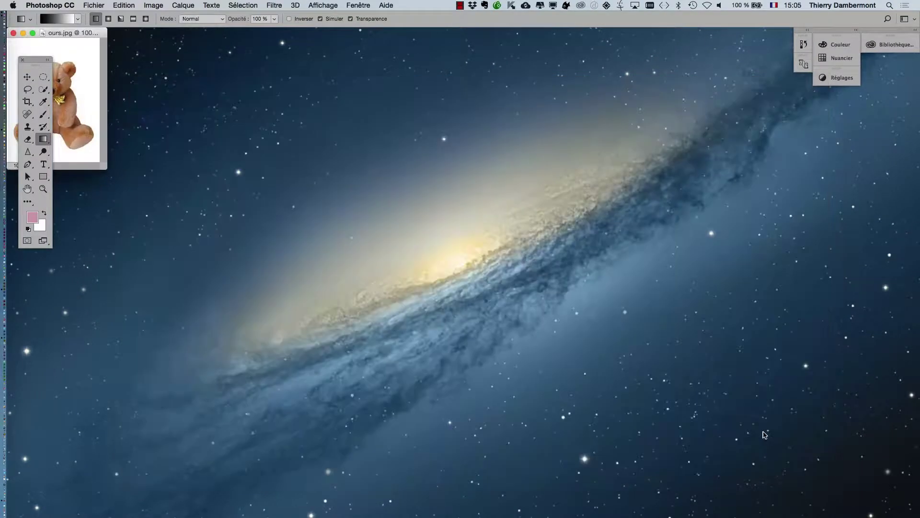
Step: Display the teddy bear document in full screen mode with the menu bar
{"action": "key", "text": "f"}
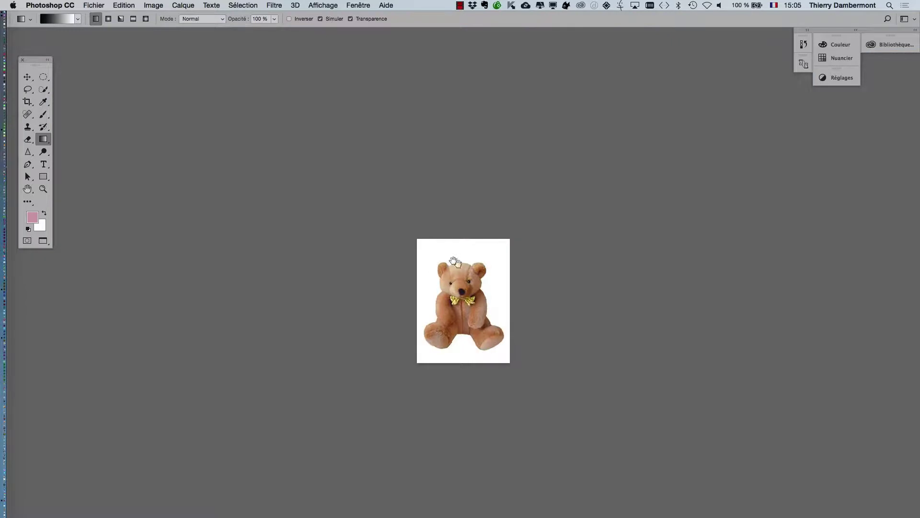
{"action": "scroll", "coordinate": [488, 285], "scroll_direction": "up", "scroll_amount": 1}
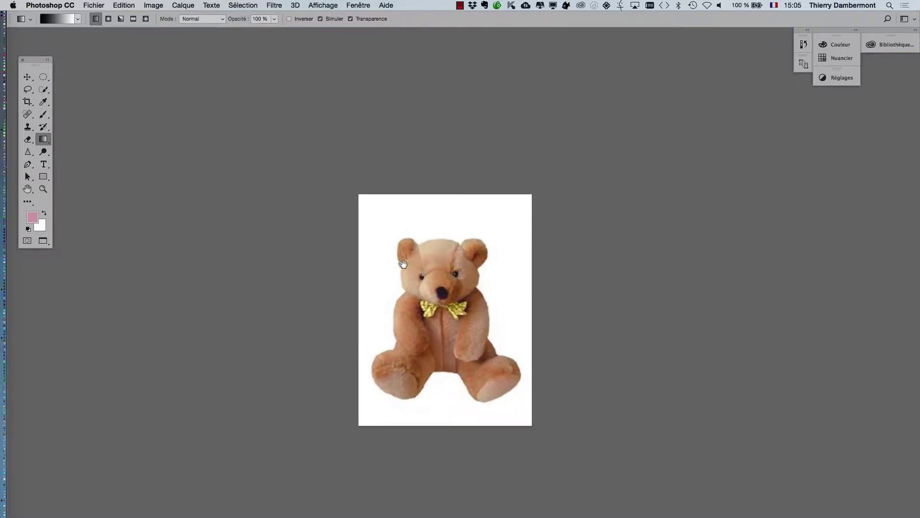
{"action": "left_click_drag", "start_coordinate": [403, 264], "coordinate": [266, 197]}
{"action": "scroll", "coordinate": [280, 201], "scroll_direction": "up", "scroll_amount": 2}
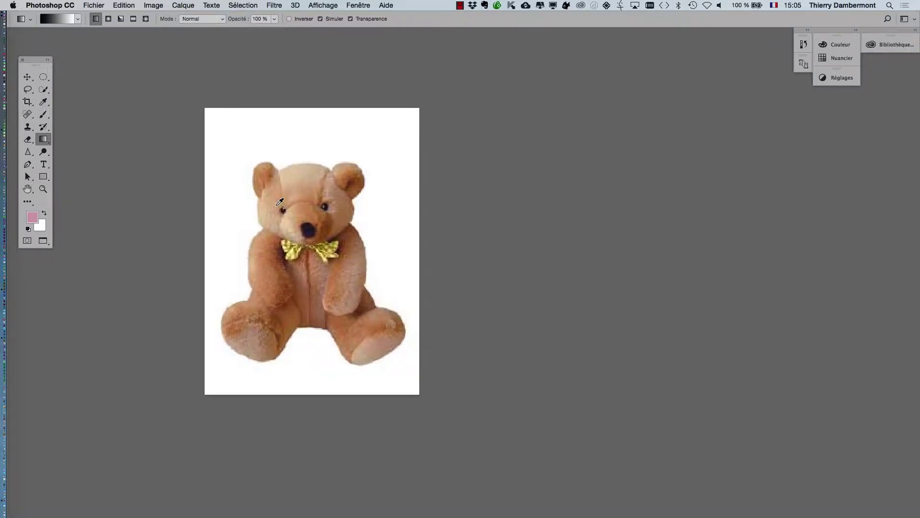
{"action": "scroll", "coordinate": [280, 202], "scroll_direction": "up", "scroll_amount": 1}
{"action": "scroll", "coordinate": [280, 201], "scroll_direction": "right", "scroll_amount": 3}
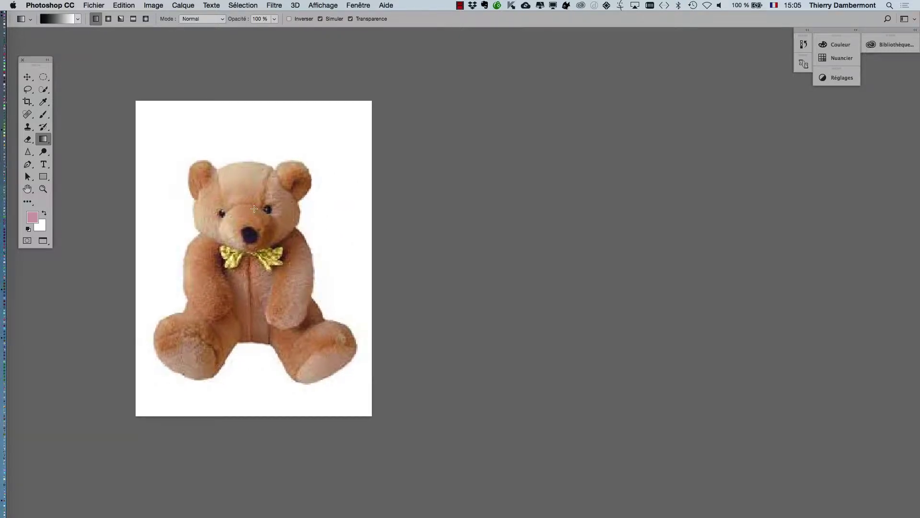
Step: Show the Calques panel at a compact size and convert the locked Arrière-plan into a regular layer
{"action": "left_click", "coordinate": [360, 6]}
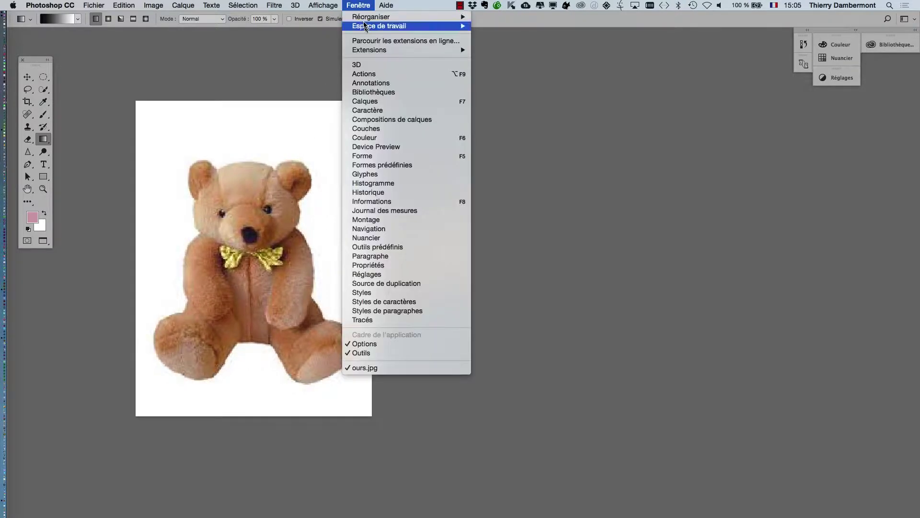
{"action": "left_click", "coordinate": [367, 101]}
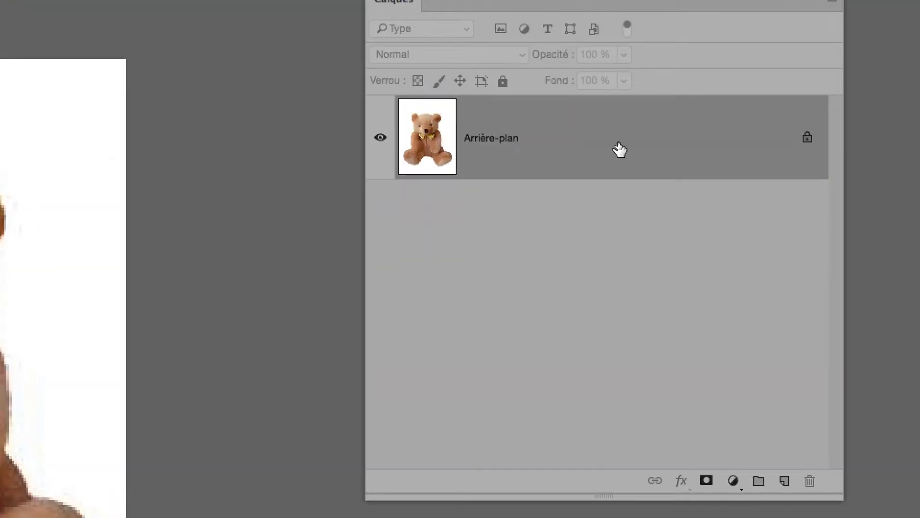
{"action": "double_click", "coordinate": [619, 149]}
{"action": "left_click", "coordinate": [829, 394]}
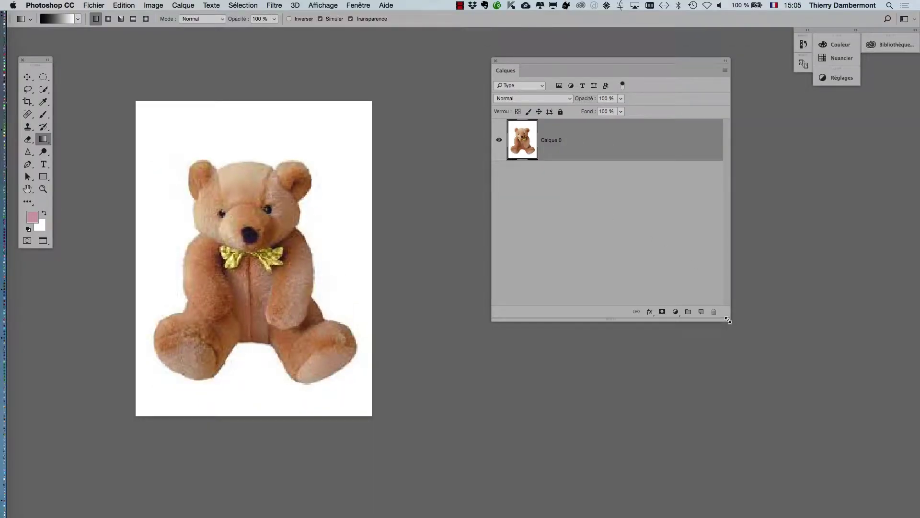
{"action": "left_click_drag", "start_coordinate": [728, 320], "coordinate": [710, 285]}
Step: Try hiding Calque 0's white background with the Gris blending comparison, splitting this layer's white threshold to 169/216
{"action": "double_click", "coordinate": [596, 142]}
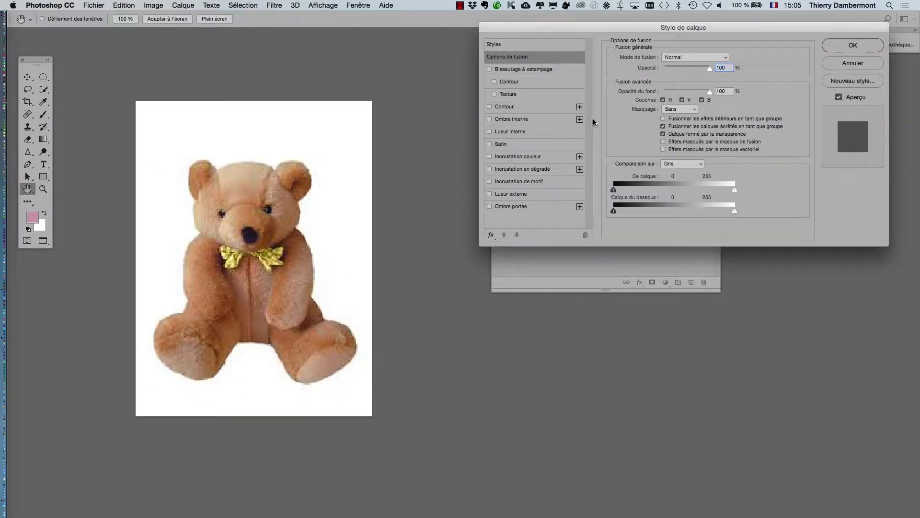
{"action": "left_click_drag", "start_coordinate": [549, 33], "coordinate": [468, 84]}
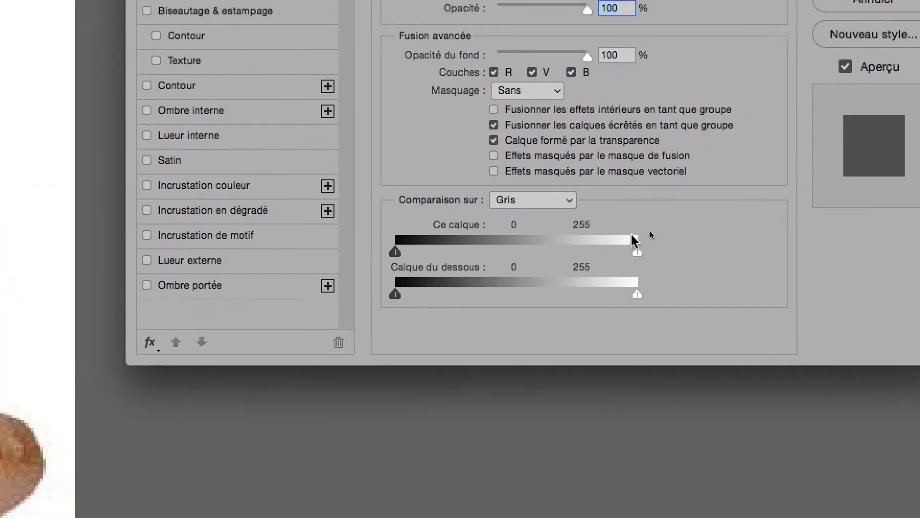
{"action": "left_click_drag", "start_coordinate": [720, 241], "coordinate": [697, 246]}
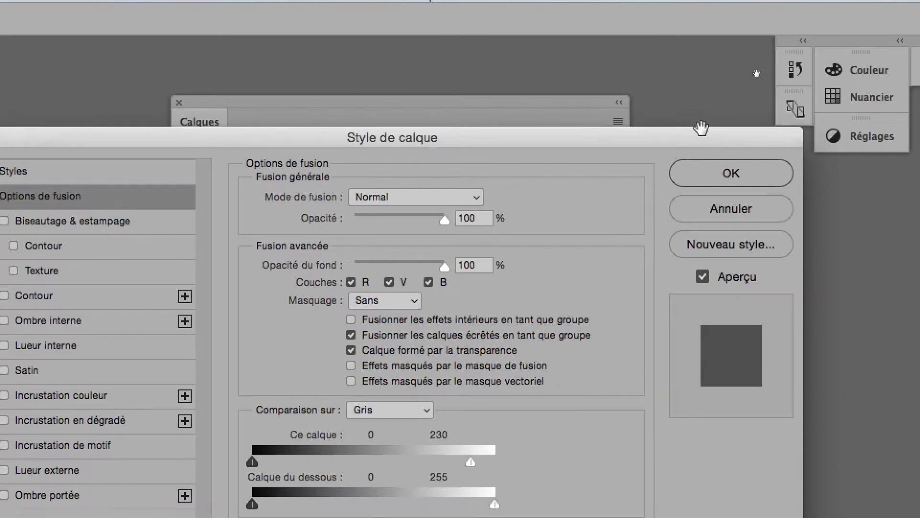
{"action": "left_click_drag", "start_coordinate": [676, 138], "coordinate": [0, 318]}
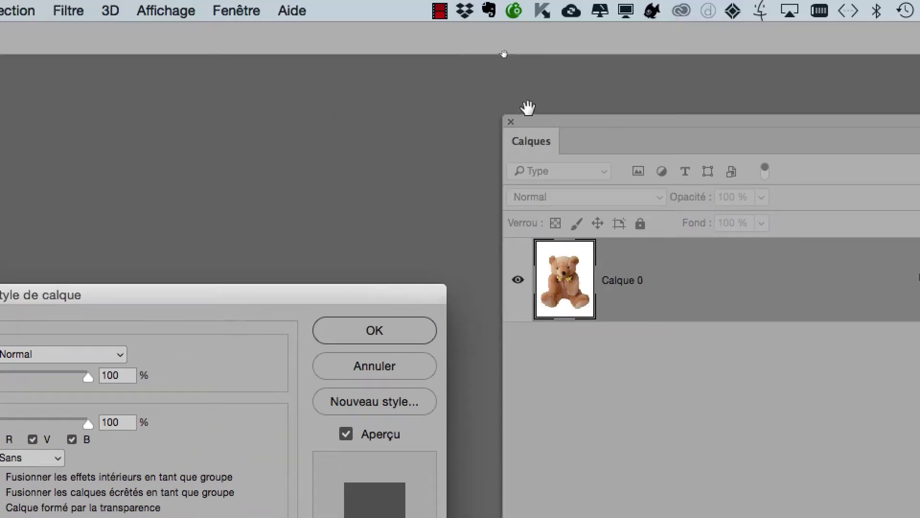
{"action": "left_click", "coordinate": [521, 111]}
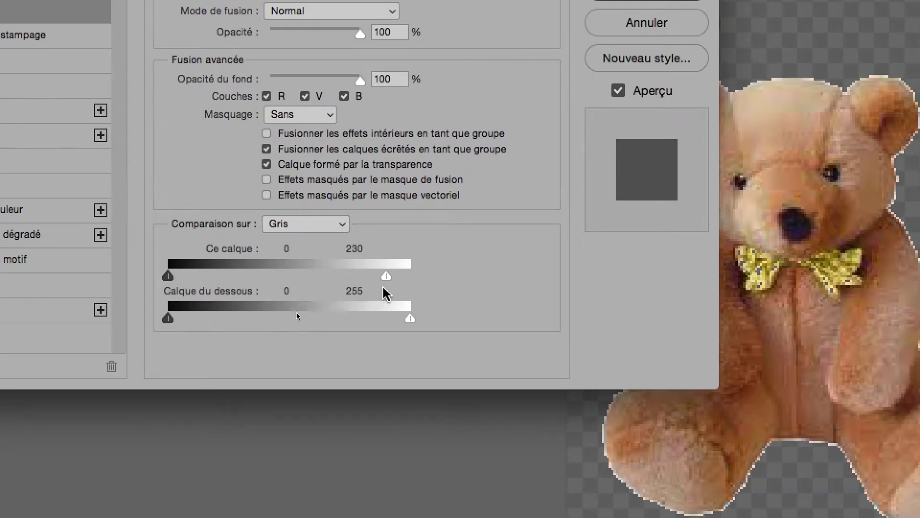
{"action": "left_click_drag", "start_coordinate": [386, 276], "coordinate": [354, 283], "text": "alt"}
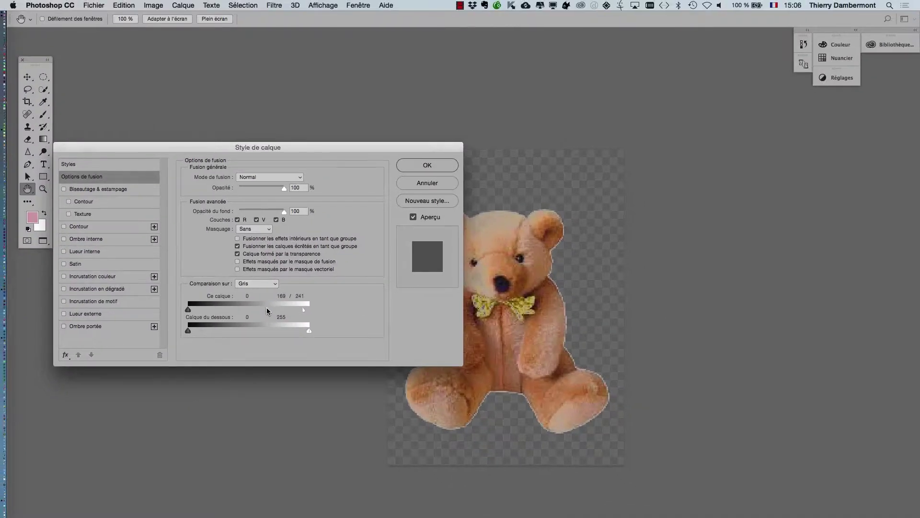
{"action": "left_click_drag", "start_coordinate": [290, 309], "coordinate": [290, 309]}
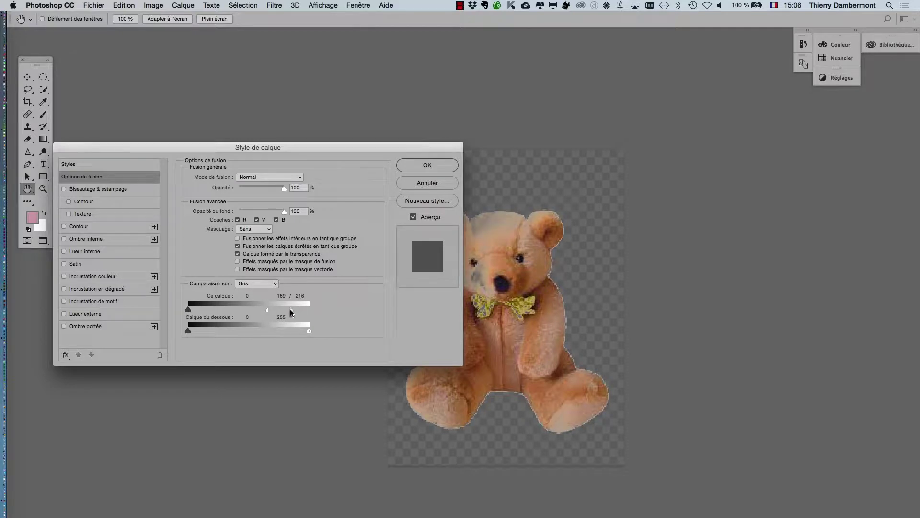
{"action": "left_click", "coordinate": [419, 183]}
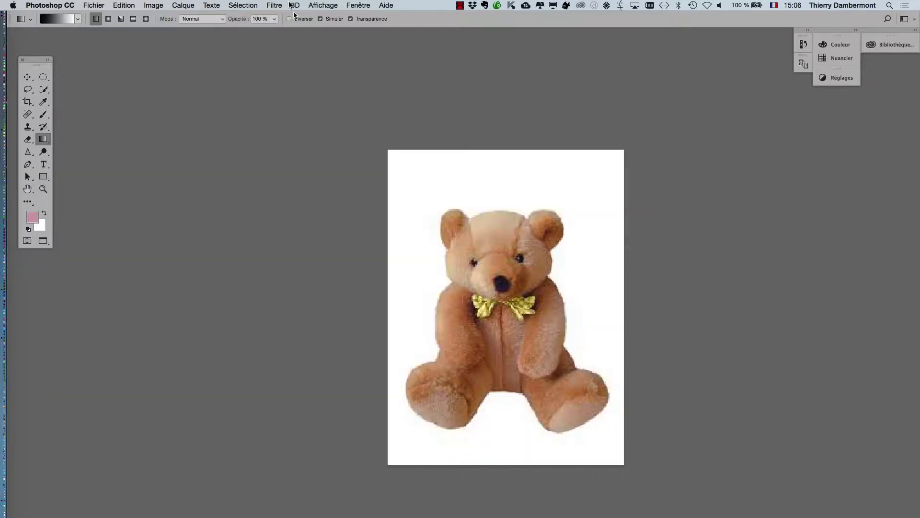
Step: Show the image's channels and examine Rouge, Vert and Bleu individually before restoring the RVB composite view
{"action": "left_click", "coordinate": [344, 4]}
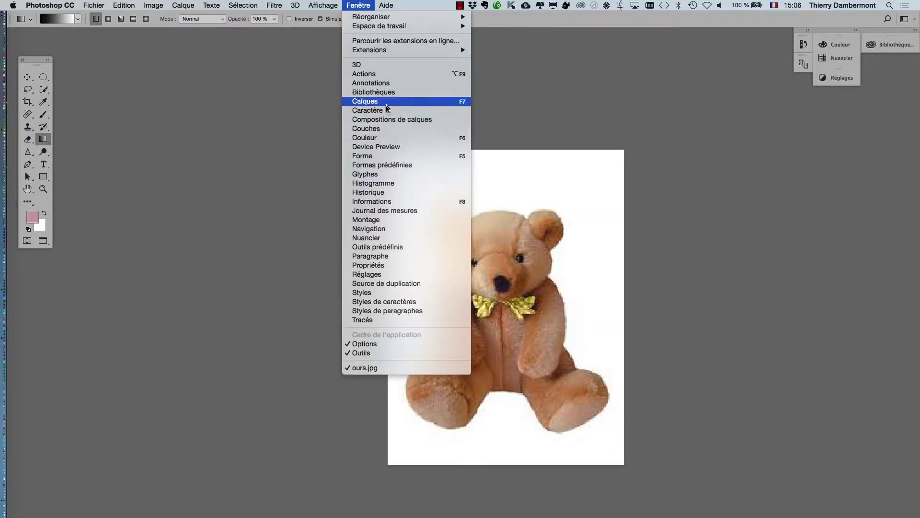
{"action": "left_click", "coordinate": [378, 128]}
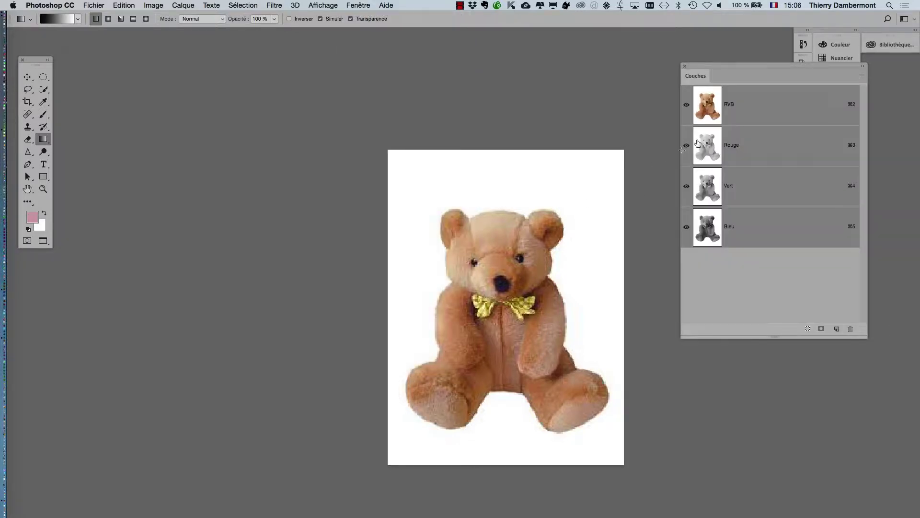
{"action": "left_click_drag", "start_coordinate": [706, 67], "coordinate": [182, 70]}
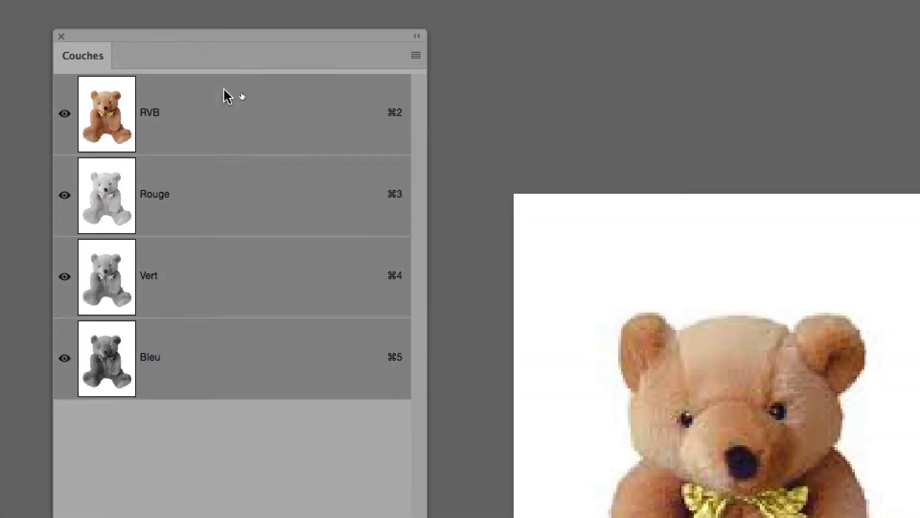
{"action": "left_click", "coordinate": [227, 193]}
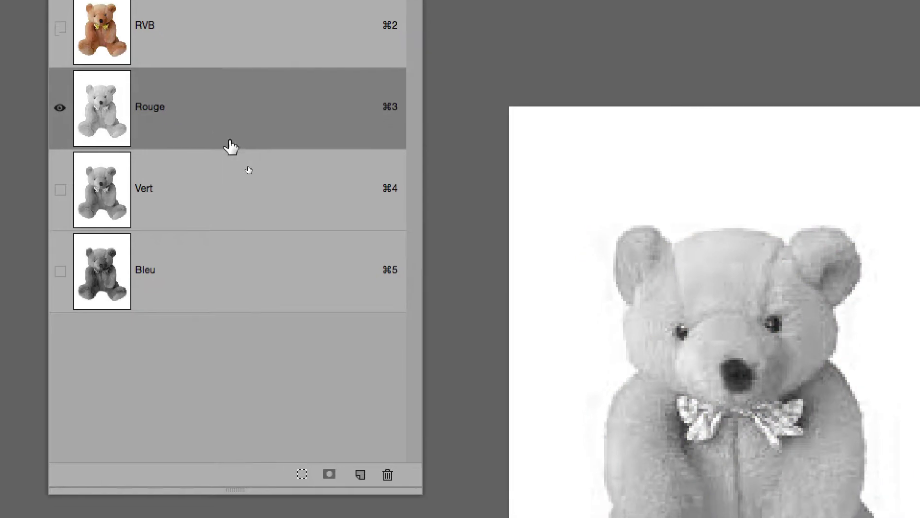
{"action": "left_click", "coordinate": [233, 163]}
{"action": "left_click", "coordinate": [247, 221]}
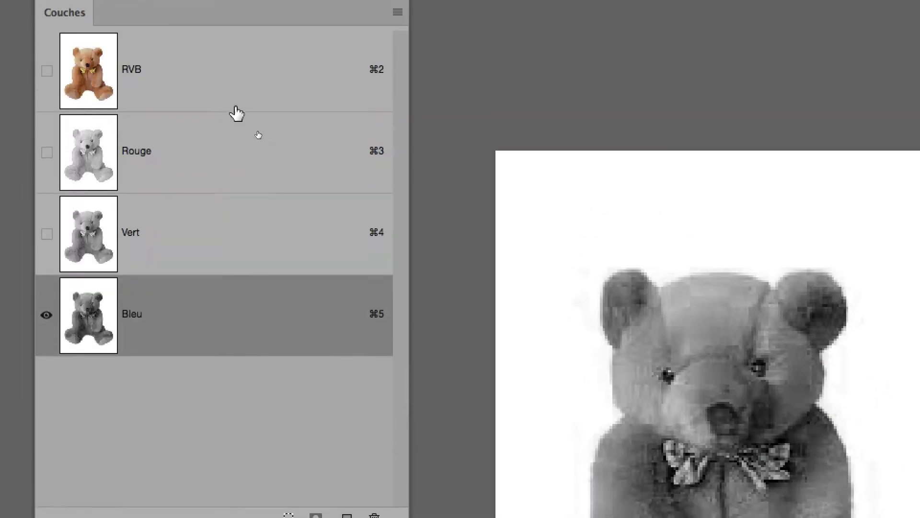
{"action": "left_click", "coordinate": [237, 111]}
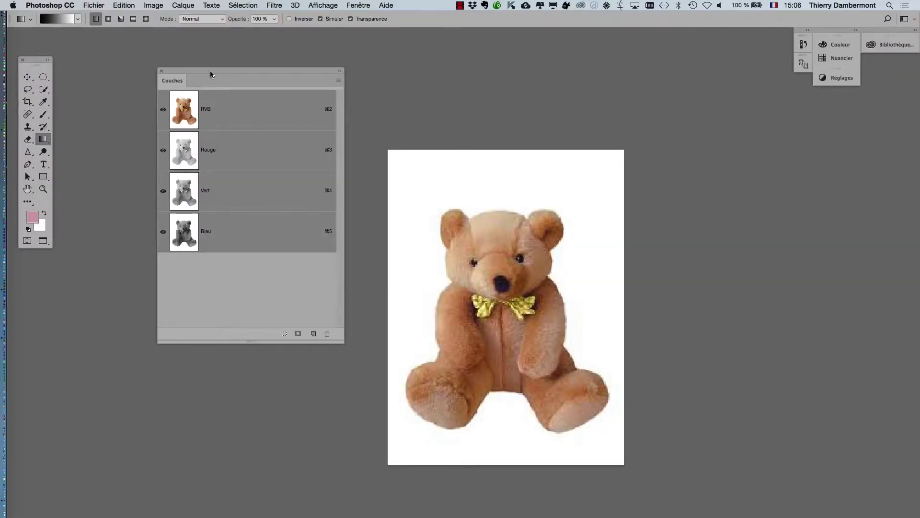
Step: Replace the Couches panel with the Calques panel, shifting the bear image aside to make room
{"action": "left_click_drag", "start_coordinate": [210, 74], "coordinate": [696, 128]}
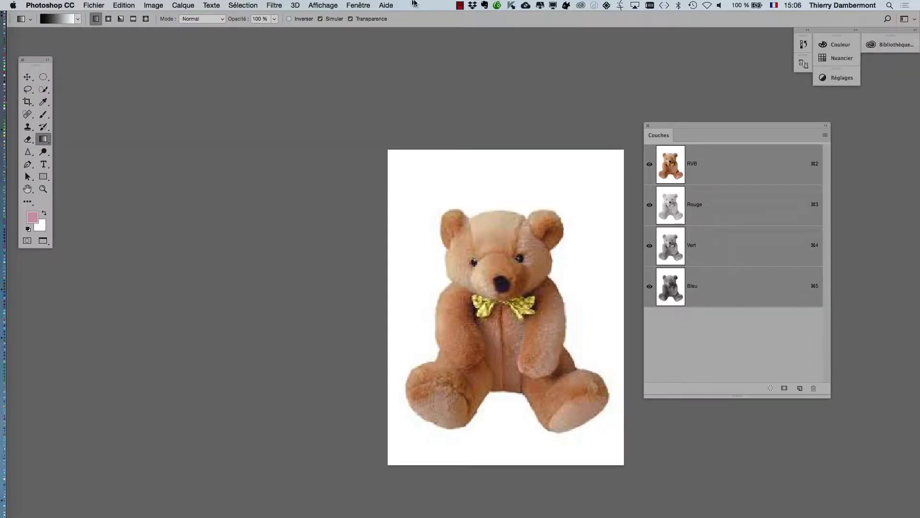
{"action": "left_click", "coordinate": [647, 127]}
{"action": "left_click", "coordinate": [367, 6]}
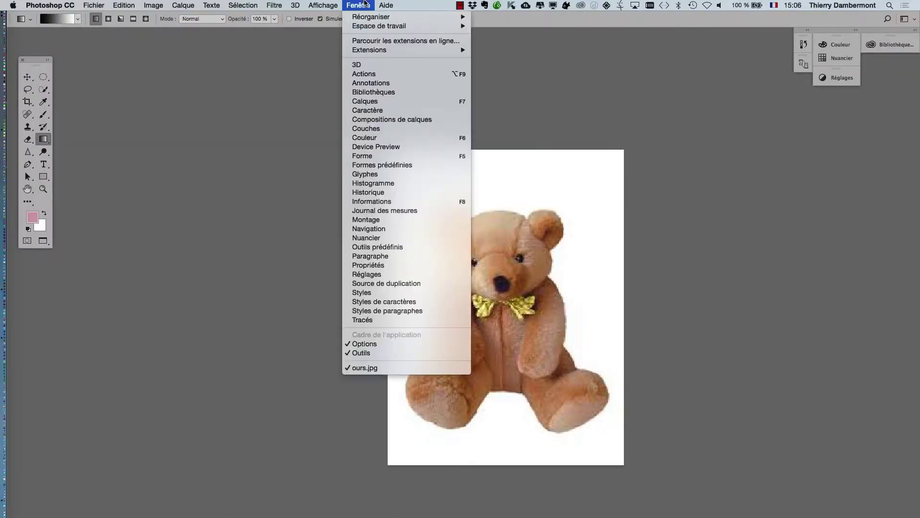
{"action": "left_click", "coordinate": [379, 130]}
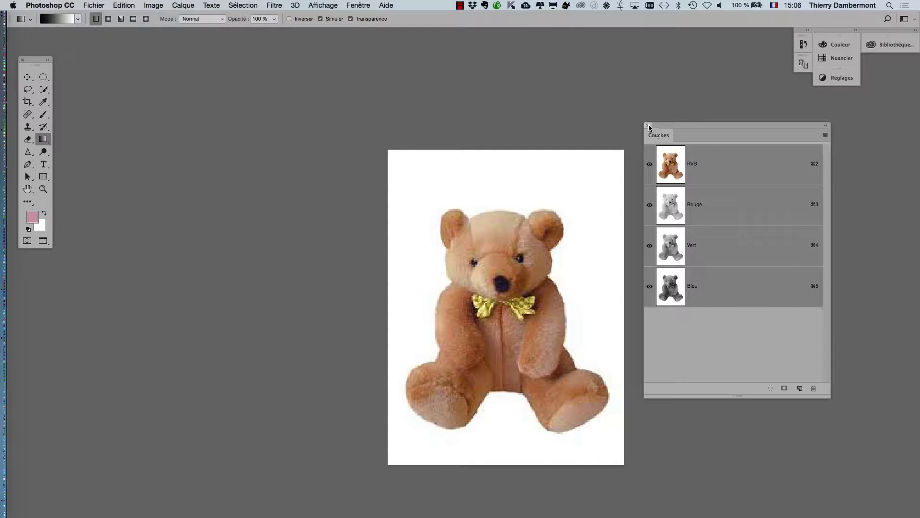
{"action": "left_click", "coordinate": [648, 126]}
{"action": "left_click_drag", "start_coordinate": [457, 144], "coordinate": [267, 136]}
{"action": "left_click", "coordinate": [357, 5]}
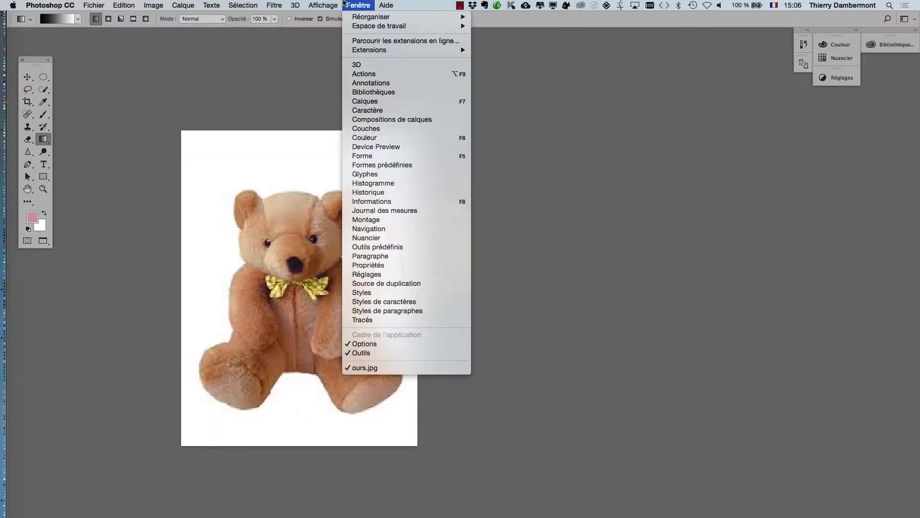
{"action": "left_click", "coordinate": [380, 102]}
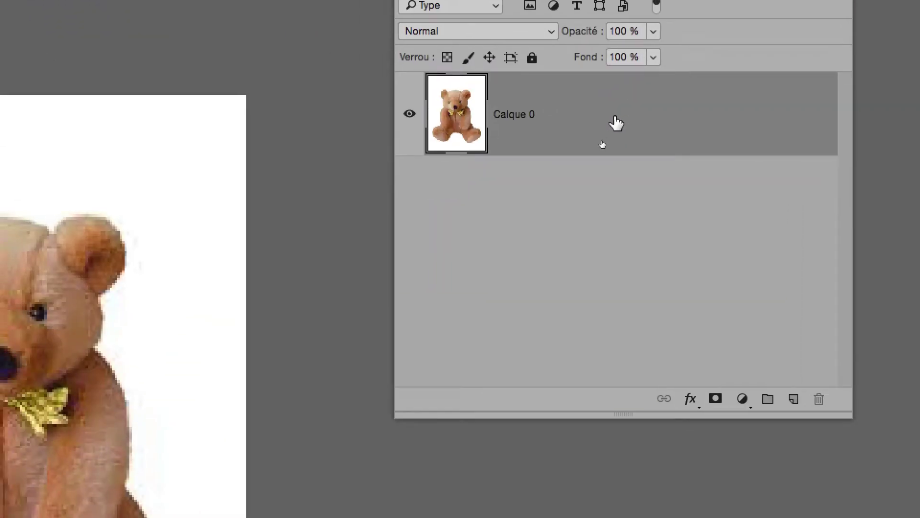
Step: Hide Calque 0's white background by comparing on Bleu in the blending options, splitting this layer's white threshold to 128/165
{"action": "double_click", "coordinate": [603, 144]}
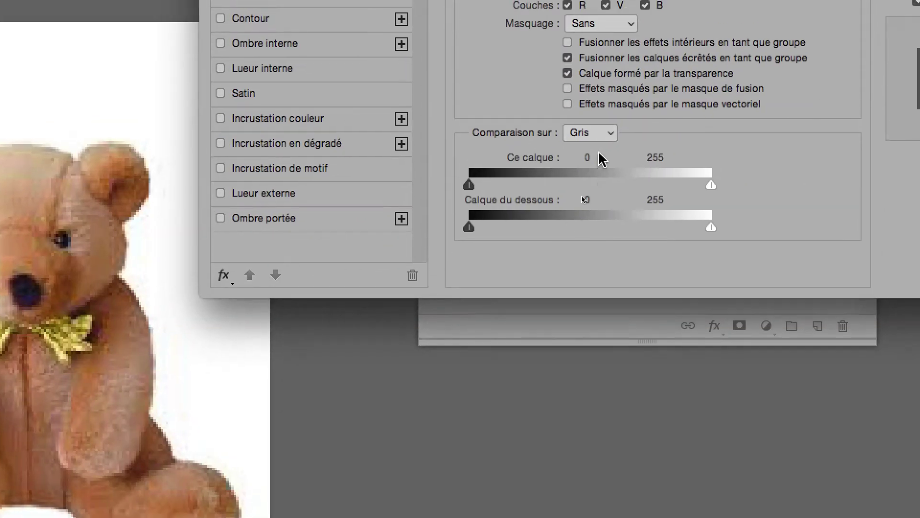
{"action": "left_click", "coordinate": [726, 327]}
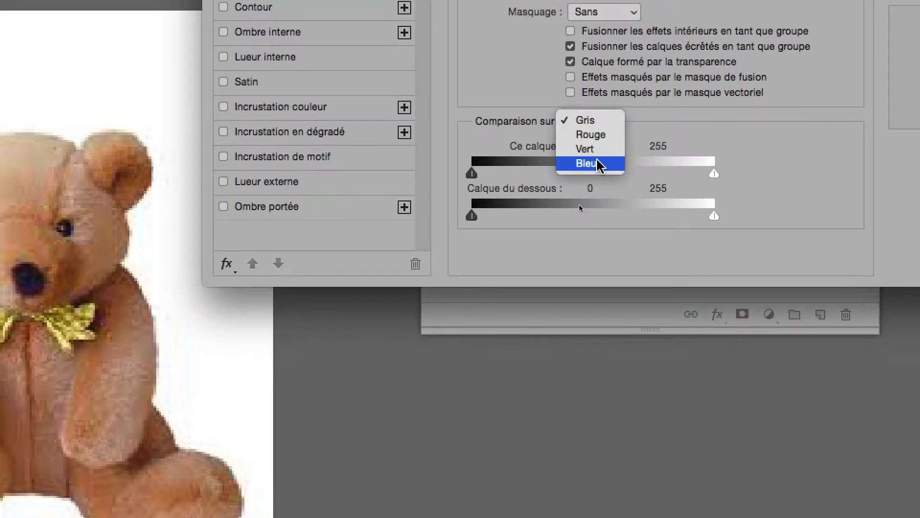
{"action": "left_click", "coordinate": [593, 190]}
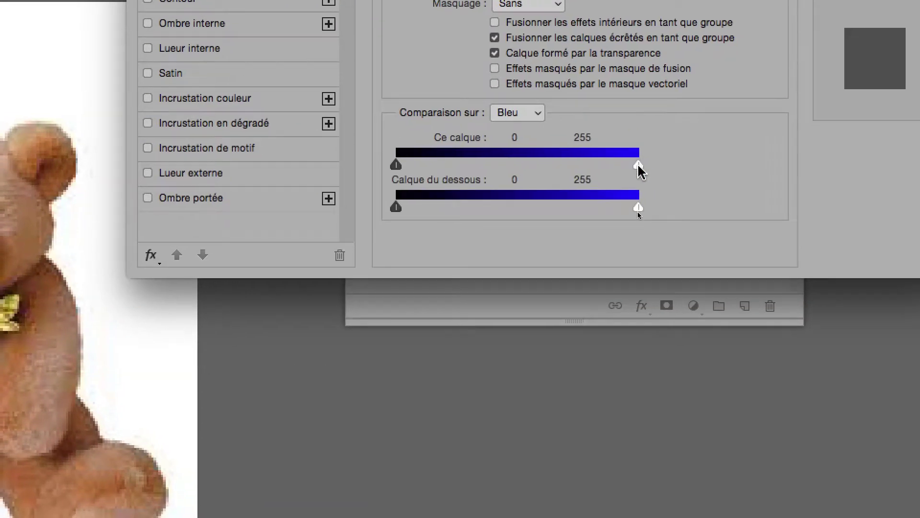
{"action": "left_click_drag", "start_coordinate": [636, 167], "coordinate": [590, 167]}
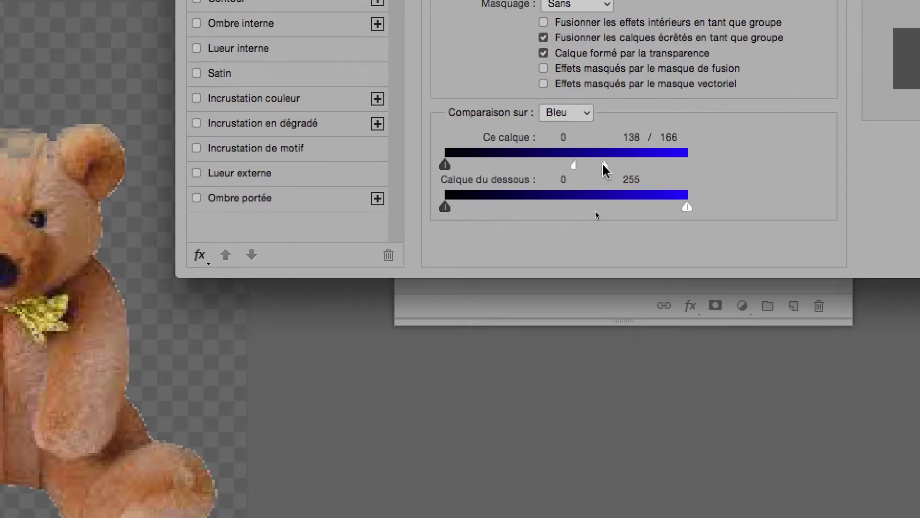
{"action": "mouse_move", "coordinate": [605, 163]}
{"action": "left_mouse_down"}
{"action": "mouse_move", "coordinate": [555, 165]}
{"action": "mouse_move", "coordinate": [602, 168]}
{"action": "mouse_move", "coordinate": [589, 167]}
{"action": "left_mouse_up"}
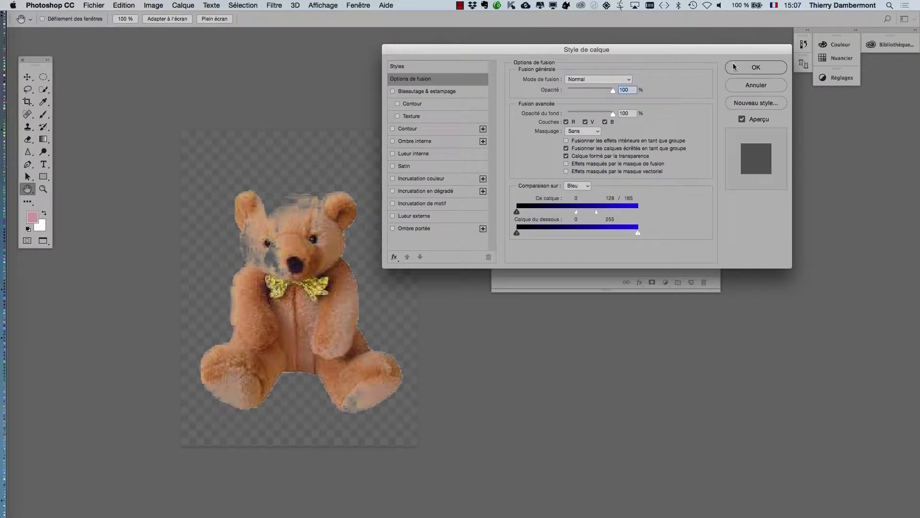
{"action": "left_click", "coordinate": [735, 66]}
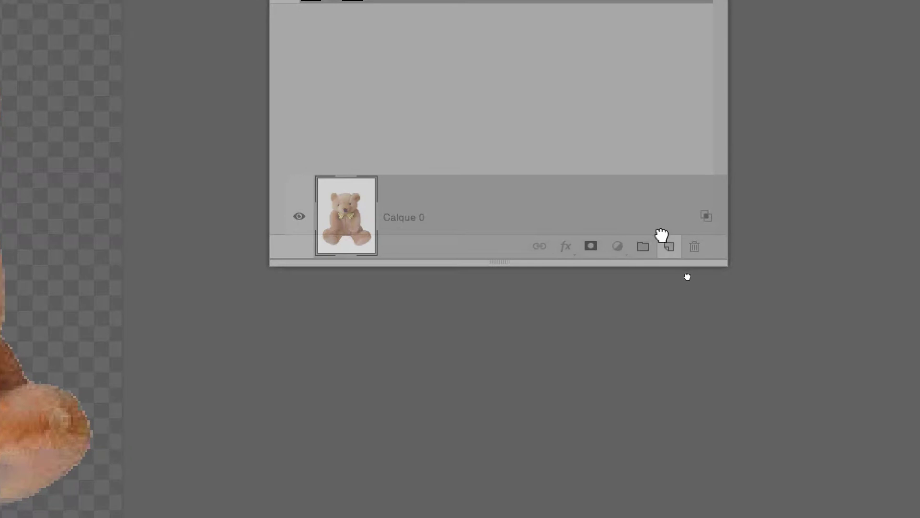
Step: Duplicate Calque 0 and reset the copy's white blending threshold for this layer to 255
{"action": "left_click_drag", "start_coordinate": [661, 235], "coordinate": [667, 243]}
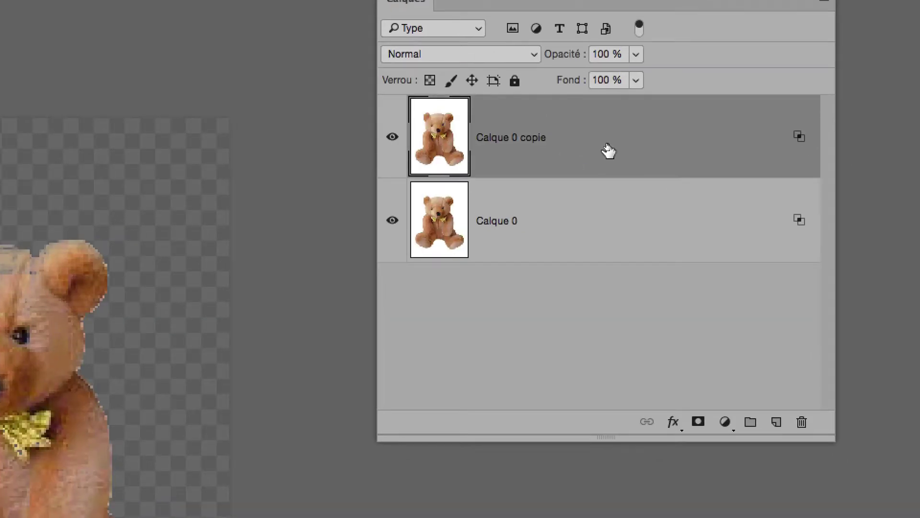
{"action": "double_click", "coordinate": [609, 151]}
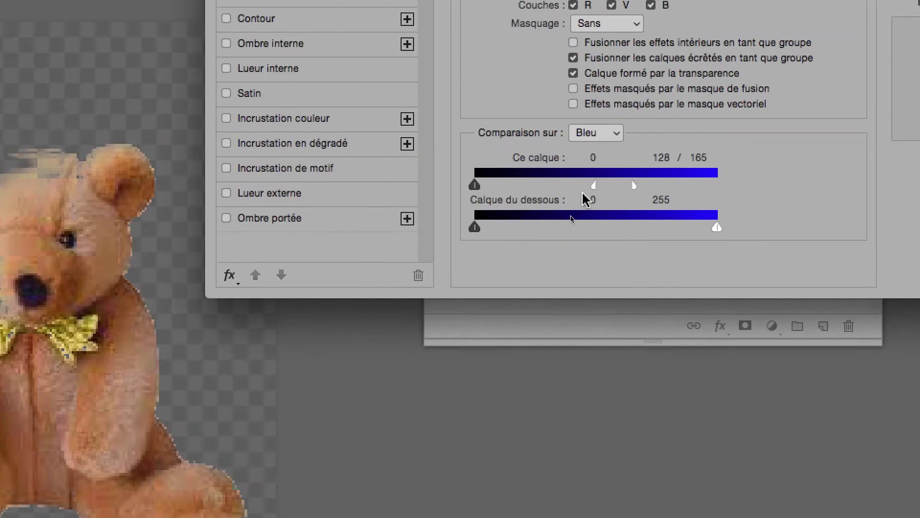
{"action": "left_click_drag", "start_coordinate": [589, 199], "coordinate": [662, 194]}
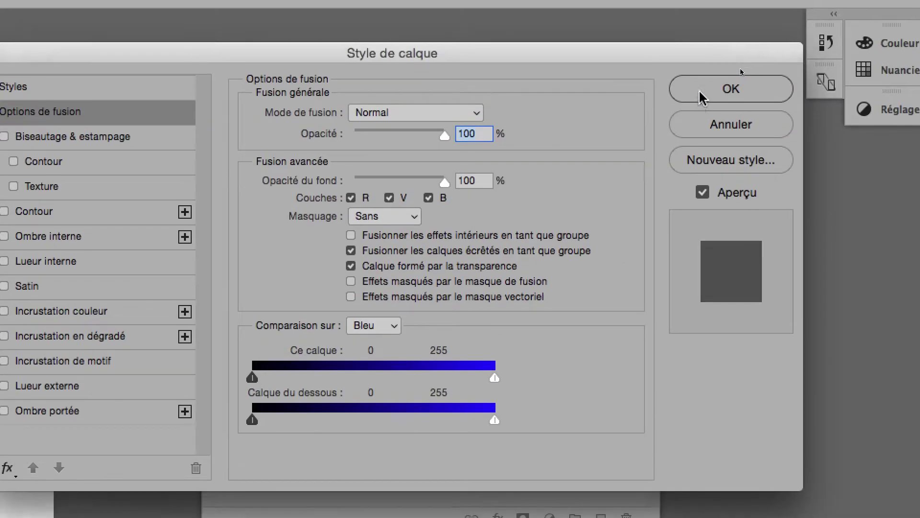
{"action": "left_click", "coordinate": [705, 91]}
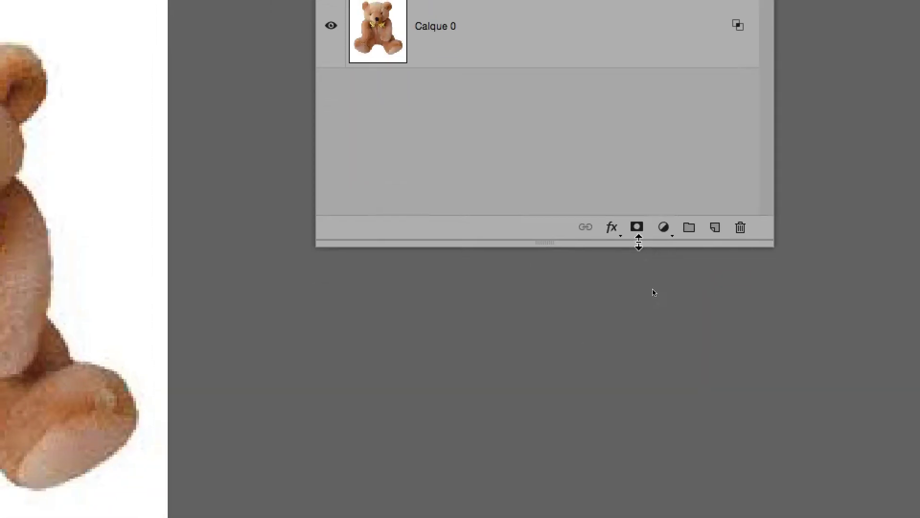
Step: Hide Calque 0 copie with a black mask and paint white with a 15 px brush to restore the bear's missing face, arm and feet
{"action": "left_click", "coordinate": [633, 310], "text": "alt"}
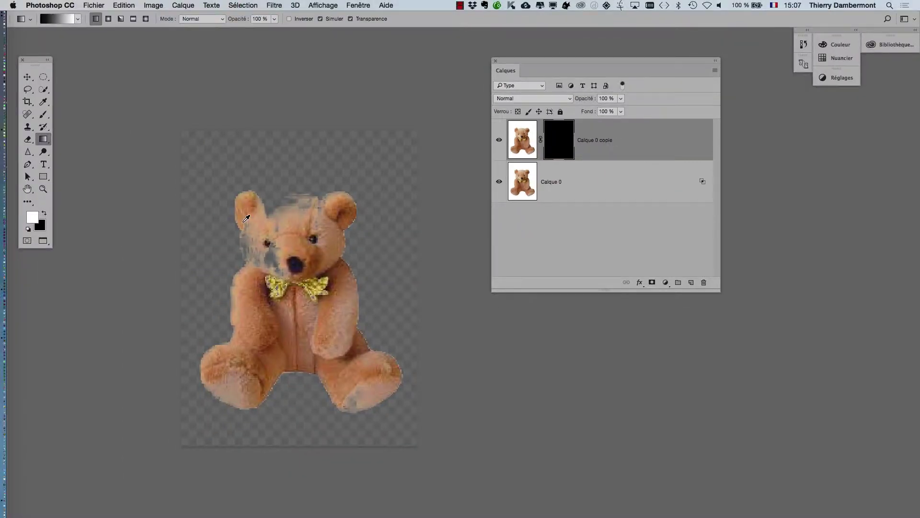
{"action": "scroll", "coordinate": [246, 219], "scroll_direction": "up", "scroll_amount": 2}
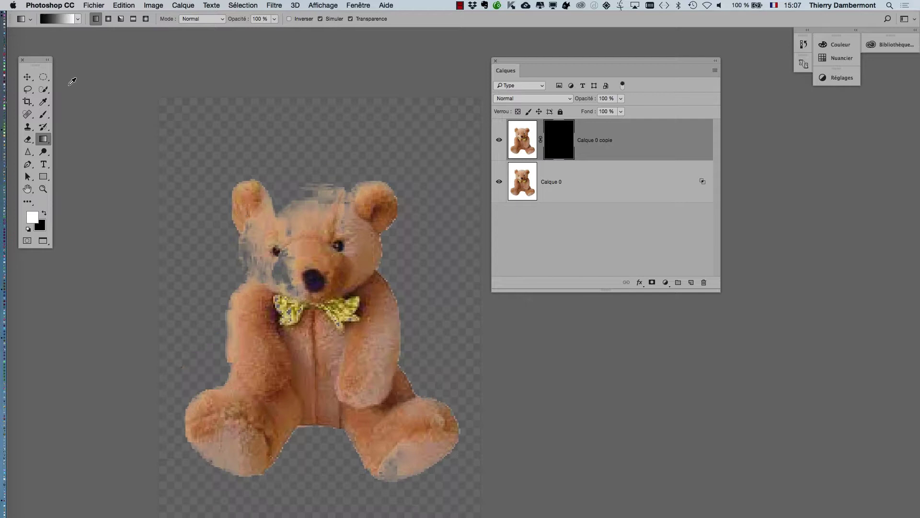
{"action": "left_click", "coordinate": [43, 116]}
{"action": "mouse_move", "coordinate": [297, 243]}
{"action": "left_mouse_down"}
{"action": "mouse_move", "coordinate": [292, 265]}
{"action": "mouse_move", "coordinate": [298, 253]}
{"action": "left_mouse_up"}
{"action": "scroll", "coordinate": [292, 248], "scroll_direction": "up", "scroll_amount": 2}
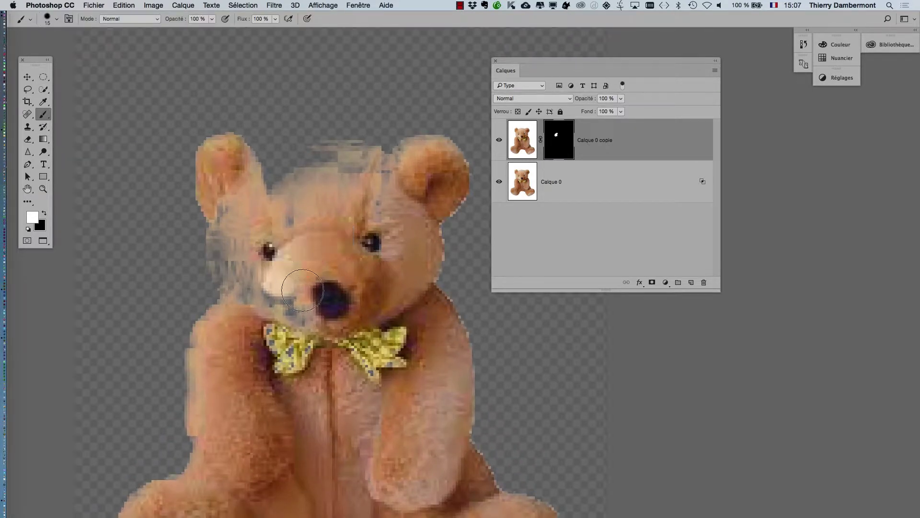
{"action": "mouse_move", "coordinate": [312, 294]}
{"action": "left_mouse_down"}
{"action": "mouse_move", "coordinate": [236, 271]}
{"action": "mouse_move", "coordinate": [228, 249]}
{"action": "mouse_move", "coordinate": [235, 220]}
{"action": "mouse_move", "coordinate": [288, 185]}
{"action": "mouse_move", "coordinate": [264, 182]}
{"action": "mouse_move", "coordinate": [299, 169]}
{"action": "mouse_move", "coordinate": [370, 169]}
{"action": "mouse_move", "coordinate": [393, 194]}
{"action": "mouse_move", "coordinate": [385, 189]}
{"action": "mouse_move", "coordinate": [372, 220]}
{"action": "mouse_move", "coordinate": [425, 165]}
{"action": "mouse_move", "coordinate": [410, 161]}
{"action": "mouse_move", "coordinate": [355, 218]}
{"action": "mouse_move", "coordinate": [269, 215]}
{"action": "mouse_move", "coordinate": [312, 231]}
{"action": "mouse_move", "coordinate": [271, 272]}
{"action": "mouse_move", "coordinate": [283, 316]}
{"action": "mouse_move", "coordinate": [257, 322]}
{"action": "mouse_move", "coordinate": [230, 353]}
{"action": "mouse_move", "coordinate": [218, 341]}
{"action": "mouse_move", "coordinate": [205, 370]}
{"action": "mouse_move", "coordinate": [222, 421]}
{"action": "mouse_move", "coordinate": [254, 468]}
{"action": "mouse_move", "coordinate": [213, 442]}
{"action": "mouse_move", "coordinate": [277, 484]}
{"action": "mouse_move", "coordinate": [305, 443]}
{"action": "mouse_move", "coordinate": [286, 287]}
{"action": "mouse_move", "coordinate": [321, 288]}
{"action": "left_mouse_up"}
{"action": "mouse_move", "coordinate": [422, 388]}
{"action": "left_mouse_down"}
{"action": "mouse_move", "coordinate": [439, 453]}
{"action": "mouse_move", "coordinate": [472, 455]}
{"action": "mouse_move", "coordinate": [516, 415]}
{"action": "mouse_move", "coordinate": [437, 431]}
{"action": "mouse_move", "coordinate": [446, 446]}
{"action": "mouse_move", "coordinate": [229, 389]}
{"action": "mouse_move", "coordinate": [195, 427]}
{"action": "left_mouse_up"}
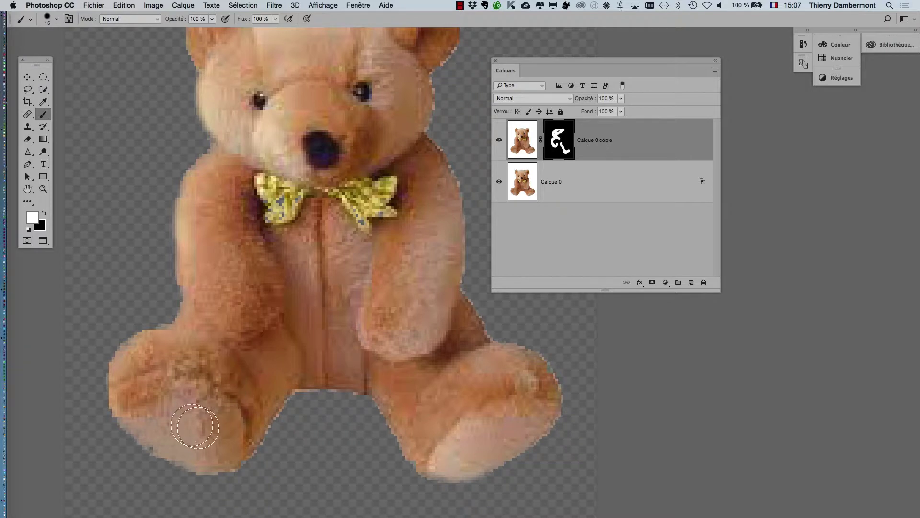
{"action": "mouse_move", "coordinate": [145, 389]}
{"action": "left_mouse_down"}
{"action": "mouse_move", "coordinate": [196, 398]}
{"action": "mouse_move", "coordinate": [149, 390]}
{"action": "mouse_move", "coordinate": [167, 429]}
{"action": "mouse_move", "coordinate": [151, 398]}
{"action": "left_mouse_up"}
{"action": "left_click_drag", "start_coordinate": [391, 209], "coordinate": [294, 169]}
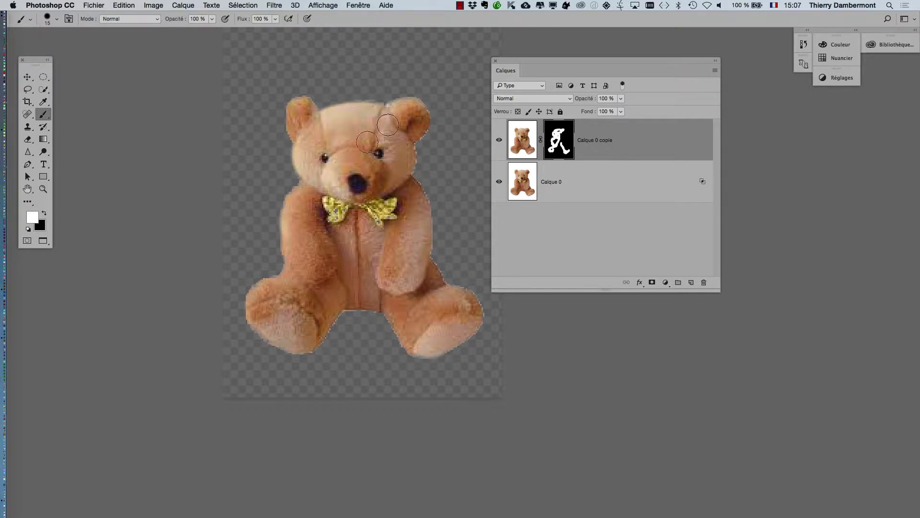
Step: Save the cut-out bear as ours.psd in the JOUR 4 IVE folder, in Photoshop format with its layers
{"action": "left_click", "coordinate": [102, 4]}
{"action": "key", "text": "Escape"}
{"action": "left_click", "coordinate": [90, 4]}
{"action": "left_click", "coordinate": [111, 102]}
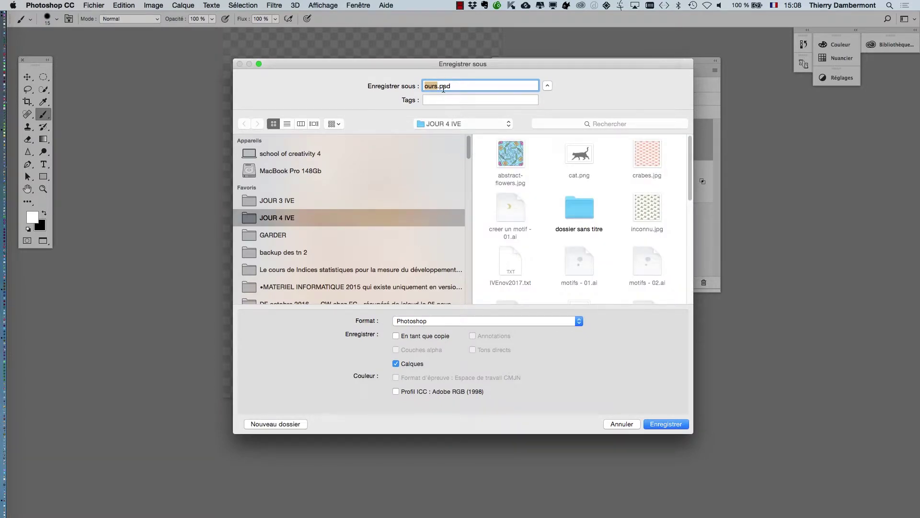
{"action": "left_click", "coordinate": [672, 423]}
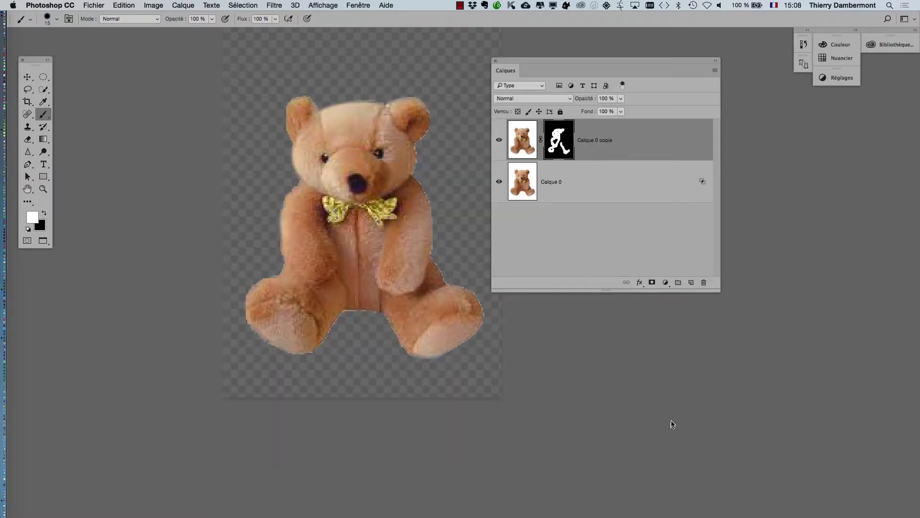
Step: Switch to Illustrator and open the swatch Nouvelle nuance de motif 9 for pattern editing
{"action": "key", "text": "super+Tab"}
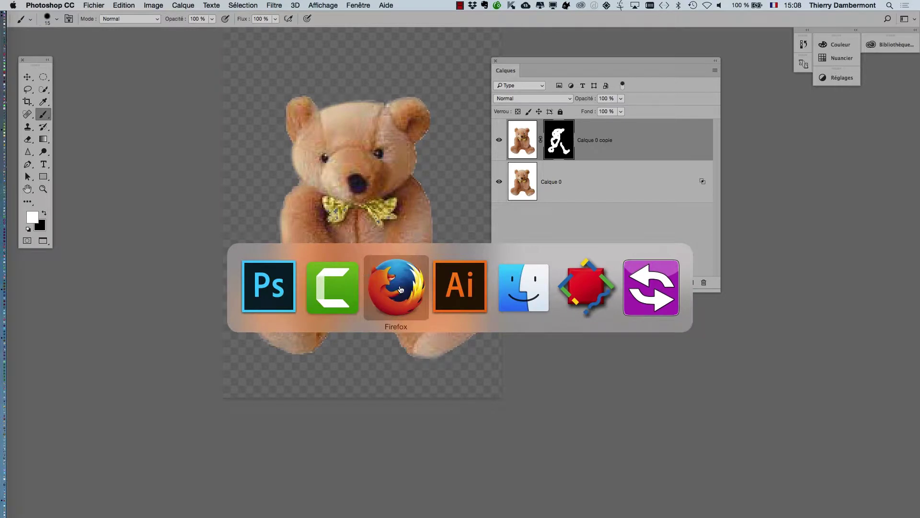
{"action": "left_click", "coordinate": [447, 287]}
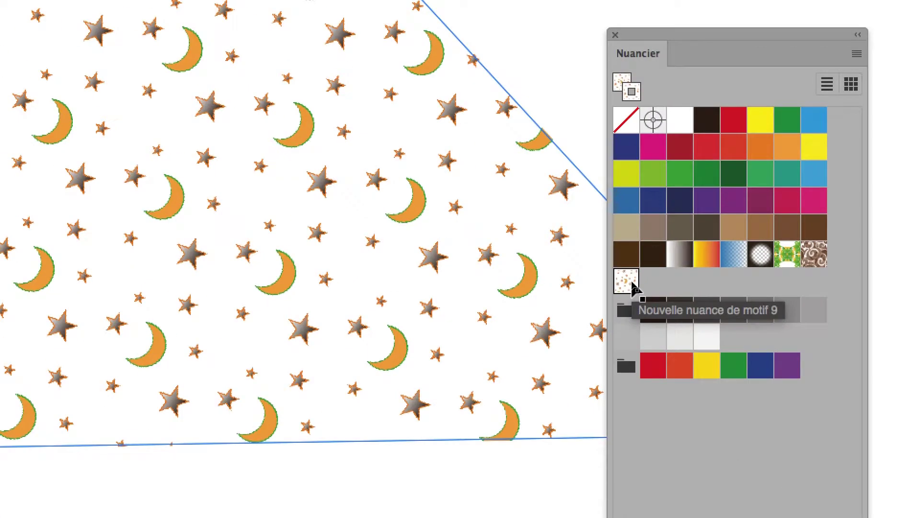
{"action": "double_click", "coordinate": [629, 286]}
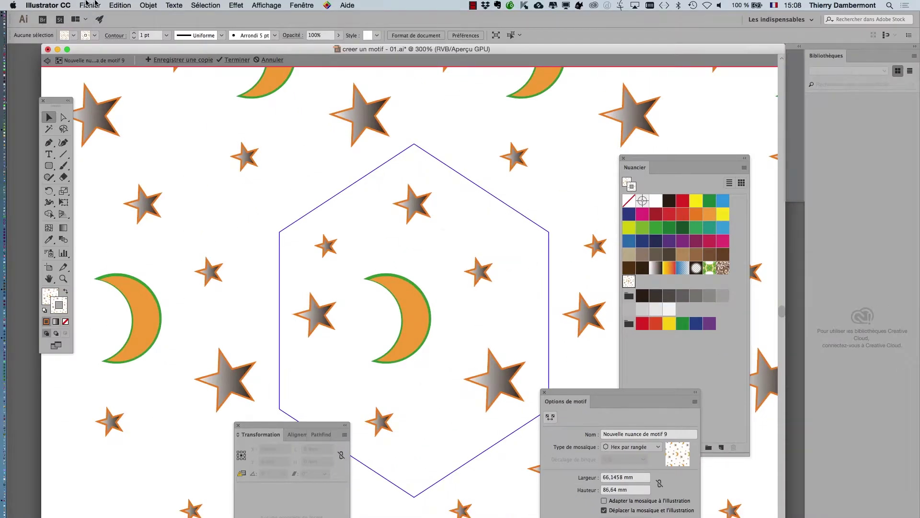
Step: Import ours.psd into the pattern tile, sorting the files by date, and place it about 12.4 by 16.6 mm beside the moon
{"action": "left_click", "coordinate": [87, 4]}
{"action": "left_click", "coordinate": [115, 146]}
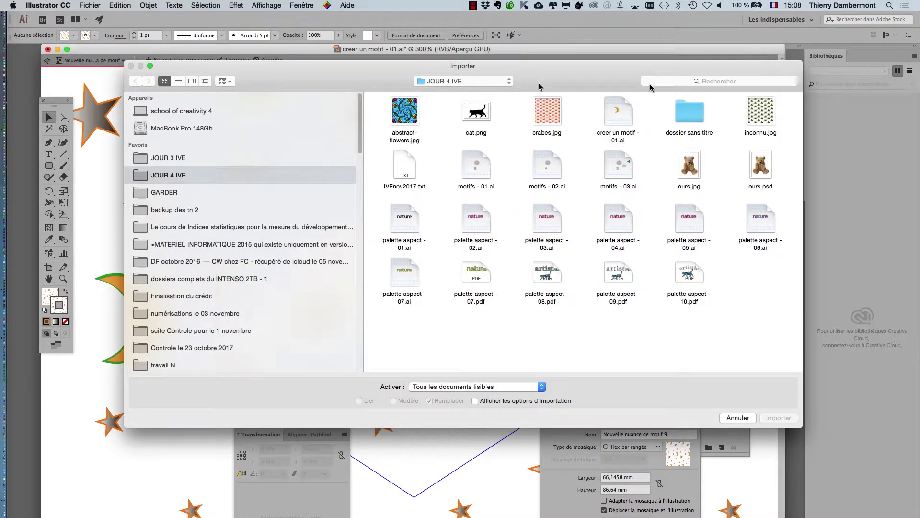
{"action": "left_click", "coordinate": [178, 82]}
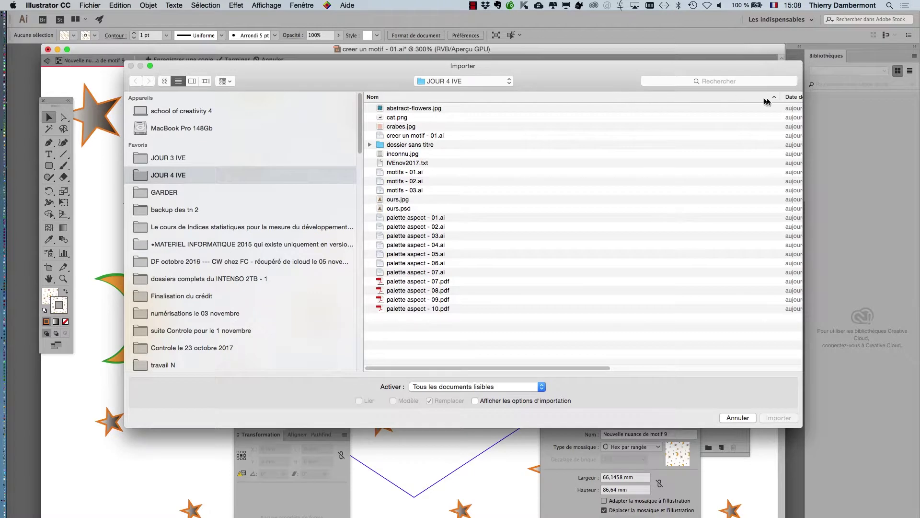
{"action": "left_click", "coordinate": [789, 98]}
{"action": "left_click", "coordinate": [412, 116]}
{"action": "left_click", "coordinate": [419, 107]}
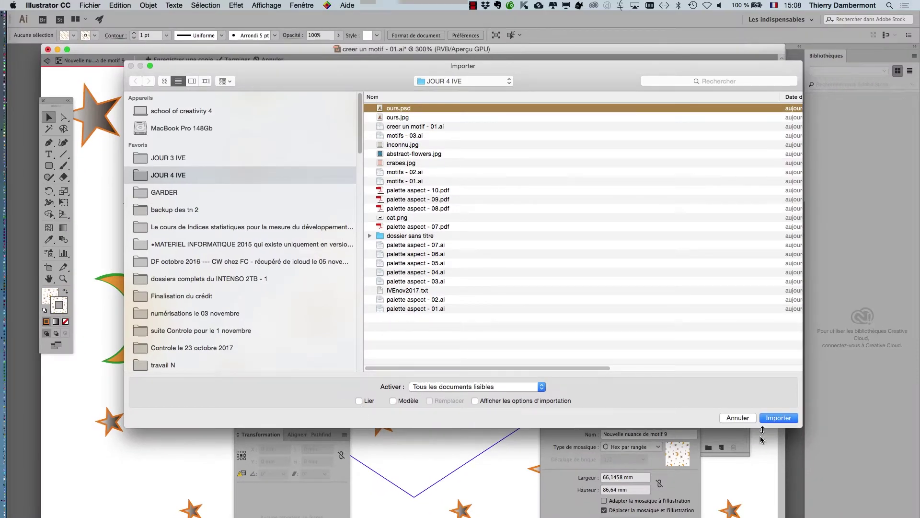
{"action": "left_click", "coordinate": [767, 419]}
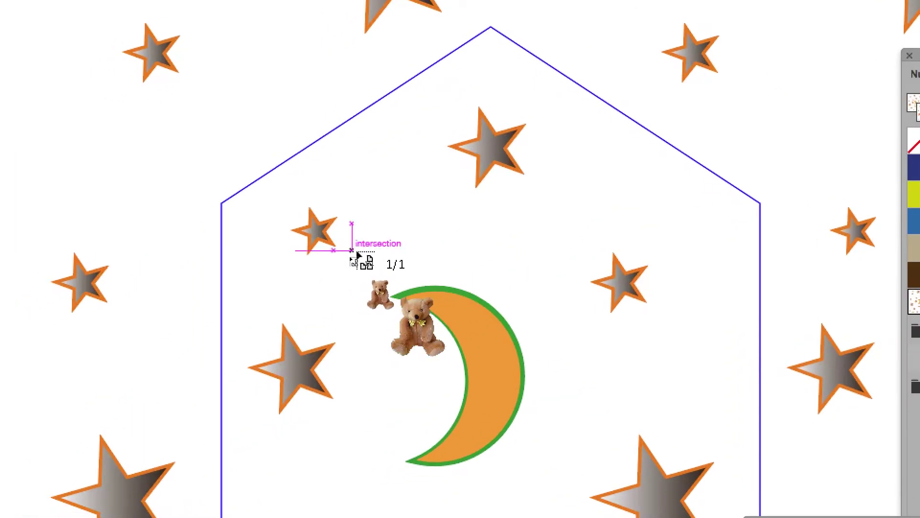
{"action": "left_click_drag", "start_coordinate": [354, 251], "coordinate": [520, 385]}
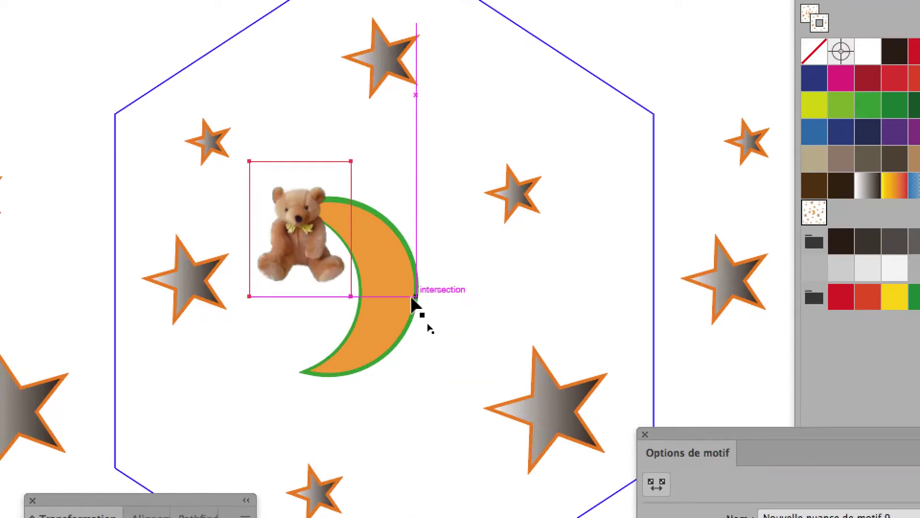
{"action": "left_click_drag", "start_coordinate": [415, 300], "coordinate": [415, 302]}
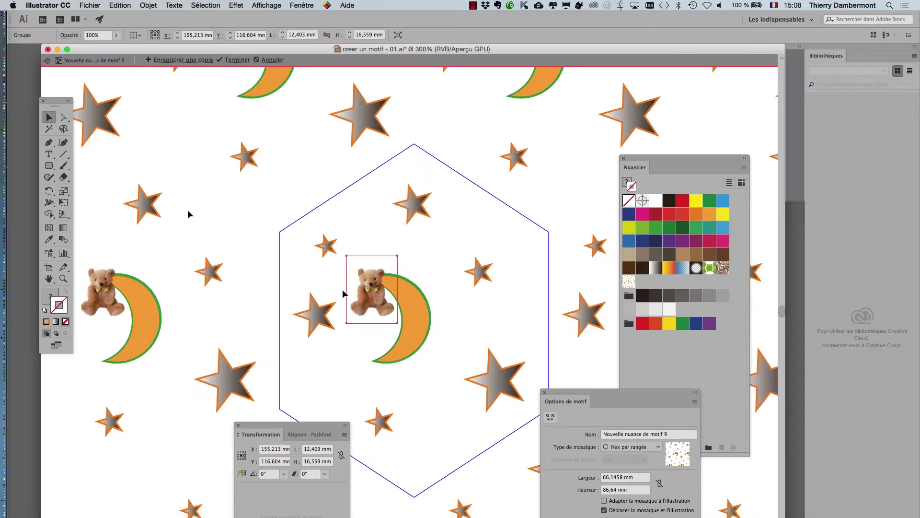
Step: Enlarge the bear to about 23.3 by 31.1 mm with Free Transform and position it at the moon's lower left
{"action": "left_click_drag", "start_coordinate": [371, 299], "coordinate": [392, 321]}
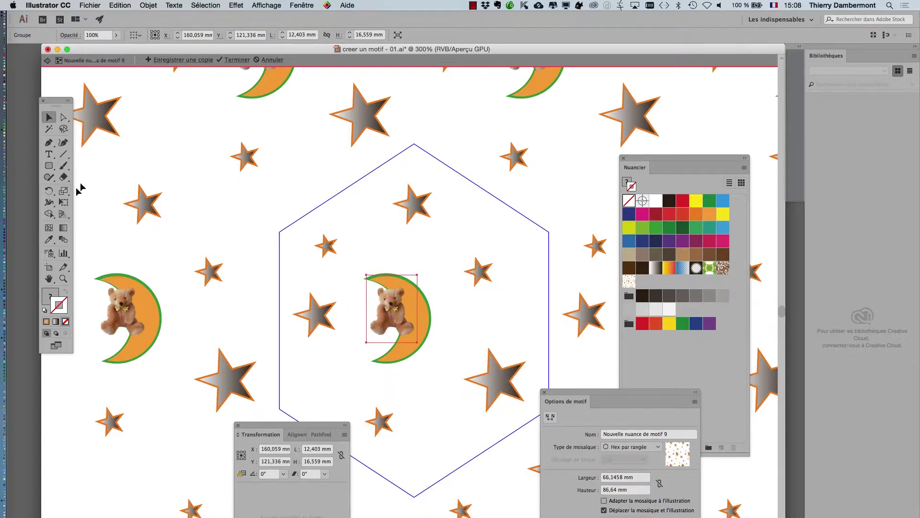
{"action": "left_click", "coordinate": [63, 202]}
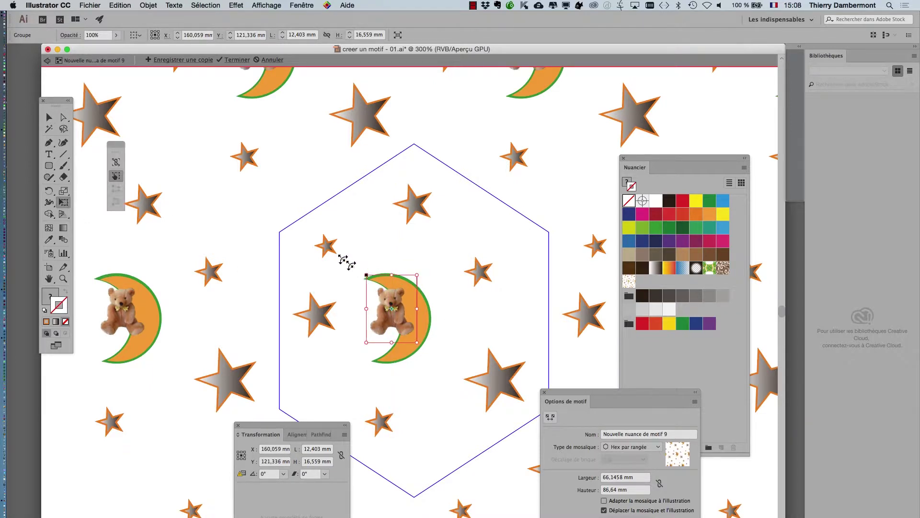
{"action": "left_click_drag", "start_coordinate": [367, 275], "coordinate": [335, 255]}
{"action": "left_click_drag", "start_coordinate": [383, 312], "coordinate": [453, 314]}
{"action": "key", "text": "cmd+z"}
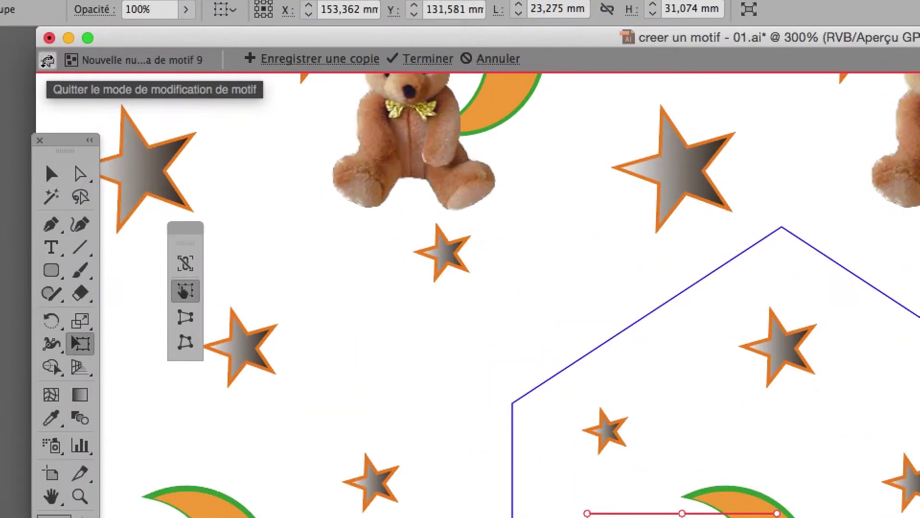
Step: Exit pattern editing, close the Nuancier and Transformation panels, and inspect the bear pattern in full-screen view
{"action": "left_click", "coordinate": [47, 61]}
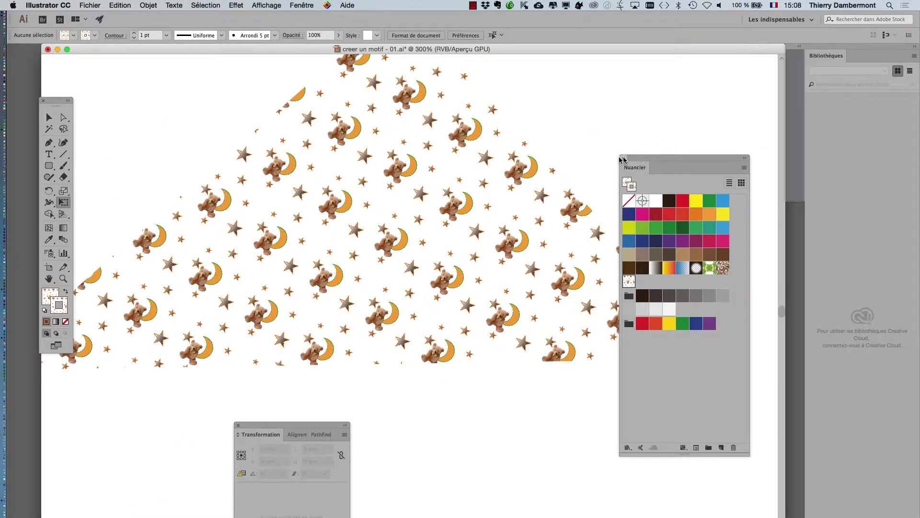
{"action": "left_click", "coordinate": [623, 158]}
{"action": "key", "text": "f"}
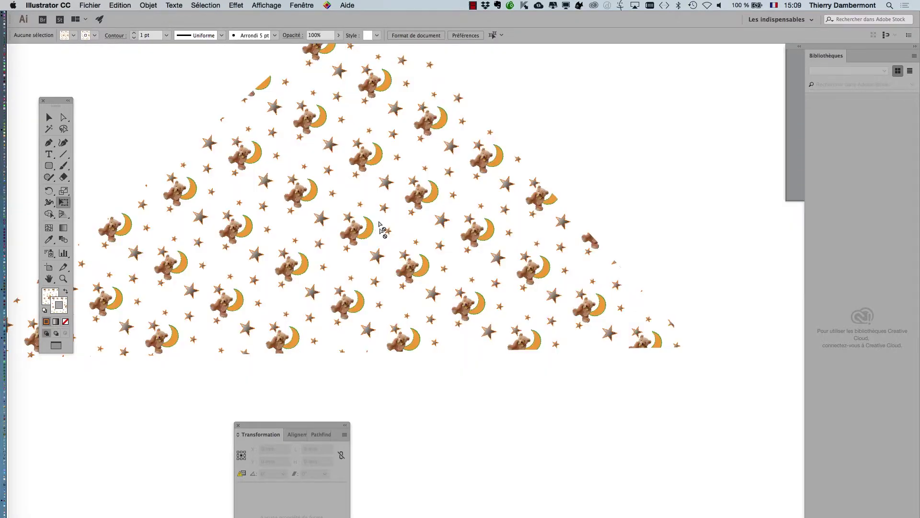
{"action": "key", "text": "cmd+plus"}
{"action": "key", "text": "super+plus"}
{"action": "key", "text": "super+plus"}
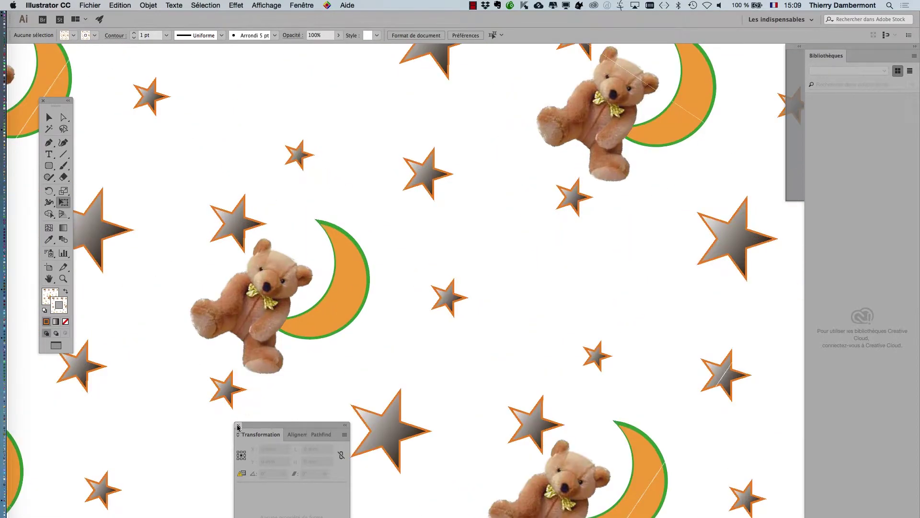
{"action": "left_click", "coordinate": [238, 425]}
{"action": "scroll", "coordinate": [364, 294], "scroll_direction": "left", "scroll_amount": 10}
{"action": "scroll", "coordinate": [364, 293], "scroll_direction": "up", "scroll_amount": 3}
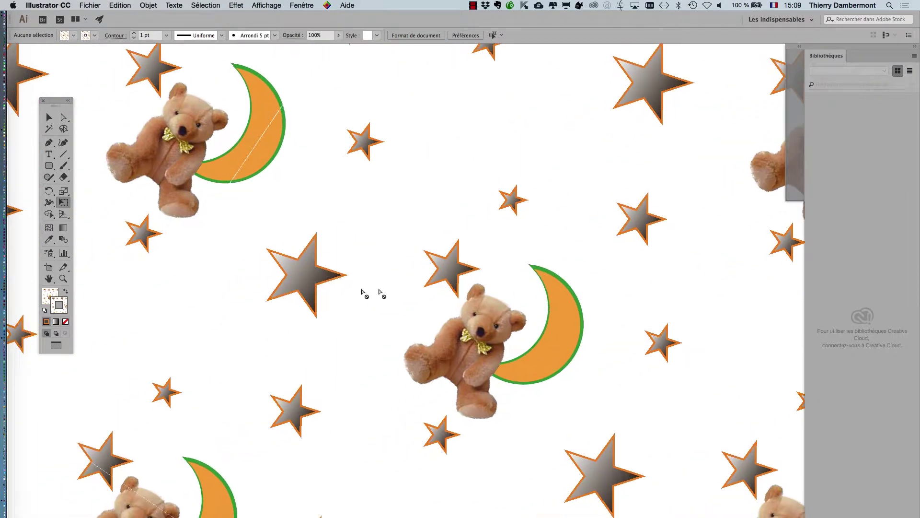
{"action": "scroll", "coordinate": [343, 292], "scroll_direction": "down", "scroll_amount": 2}
{"action": "scroll", "coordinate": [344, 292], "scroll_direction": "down", "scroll_amount": 2}
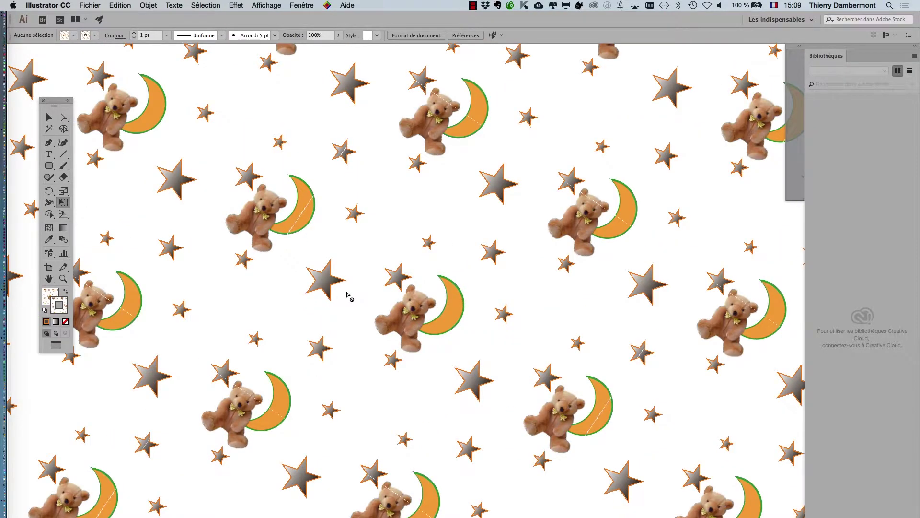
Step: Save the document as creer un motif - 02.ai in the Illustrator CC version
{"action": "left_click", "coordinate": [87, 4]}
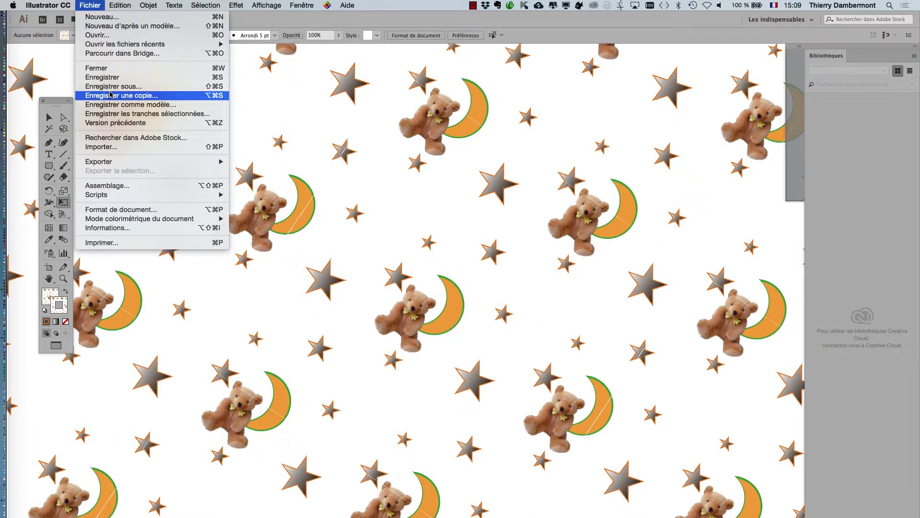
{"action": "left_click", "coordinate": [112, 86]}
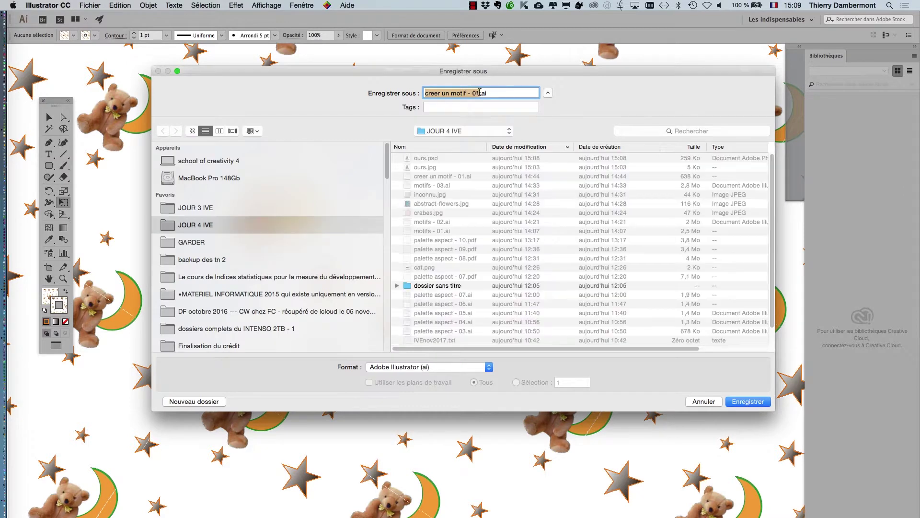
{"action": "left_click", "coordinate": [480, 94]}
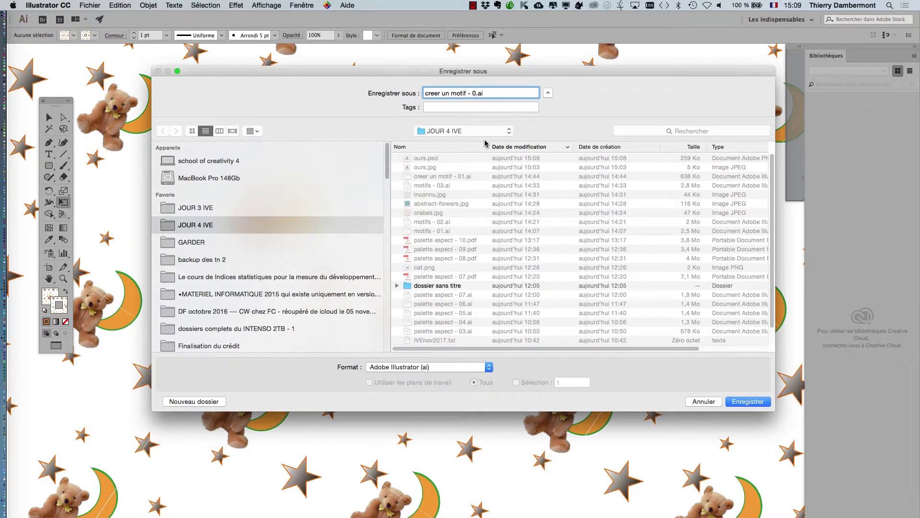
{"action": "left_click", "coordinate": [742, 398]}
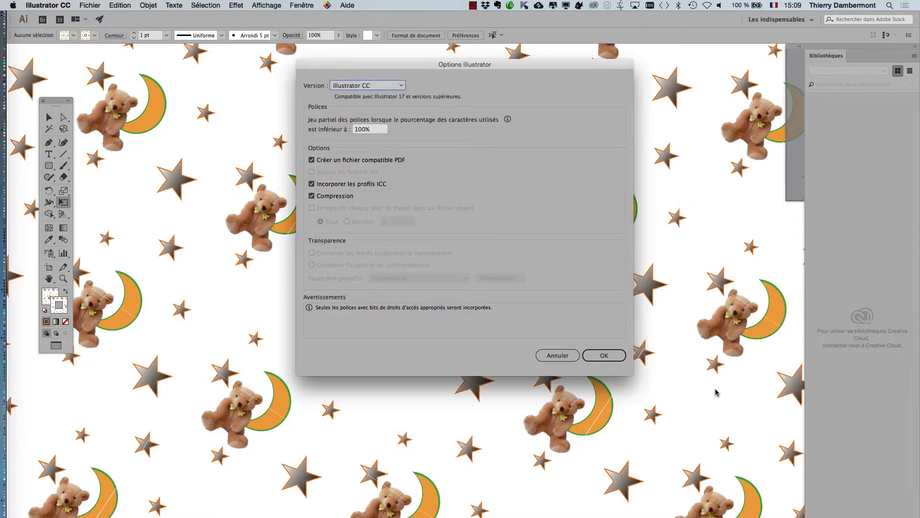
{"action": "left_click", "coordinate": [620, 356]}
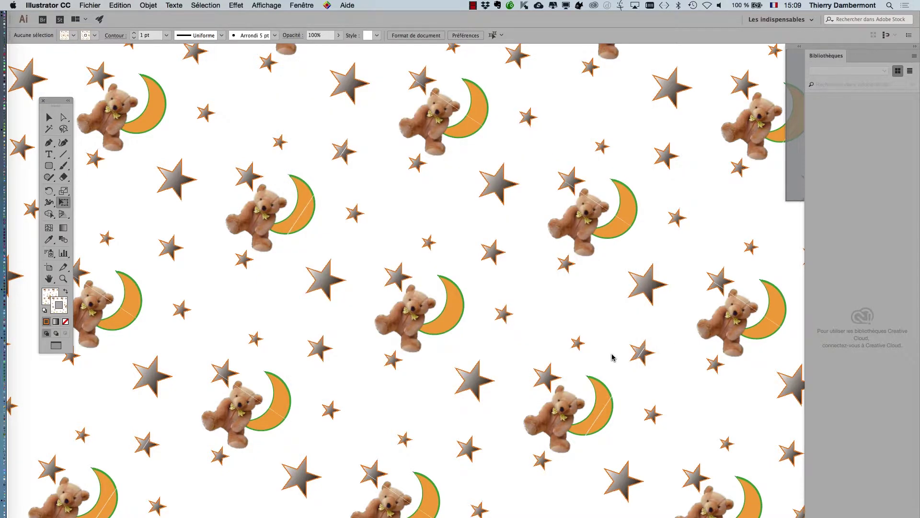
Step: Show the Nuancier panel again and reopen the bear pattern swatch for editing
{"action": "key", "text": "super+minus"}
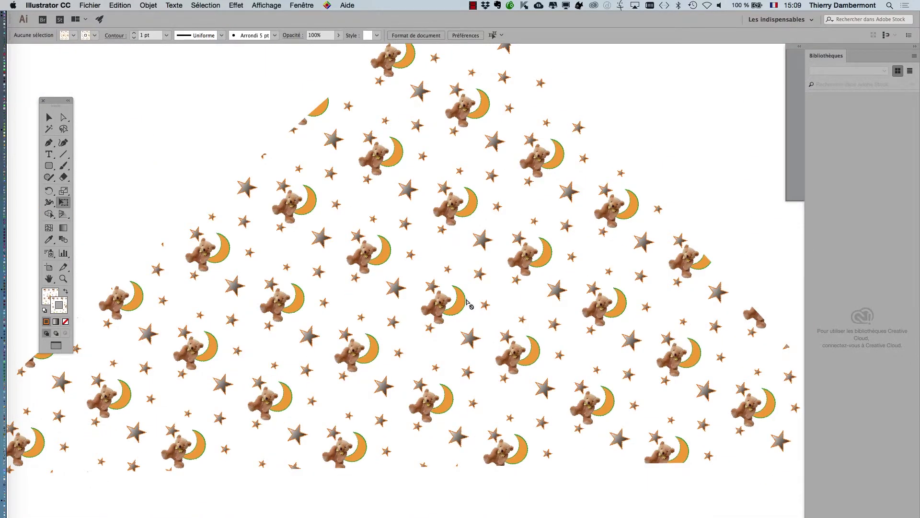
{"action": "key", "text": "super+minus"}
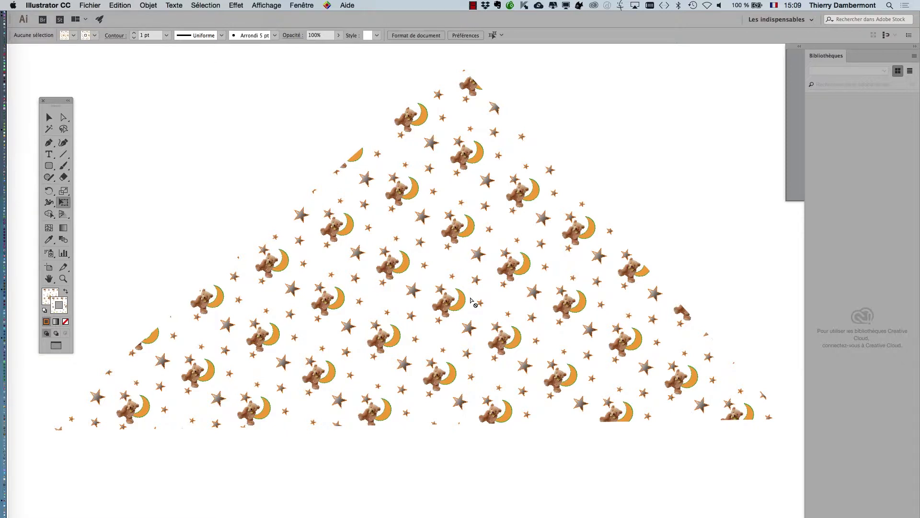
{"action": "left_click_drag", "start_coordinate": [454, 241], "coordinate": [349, 245]}
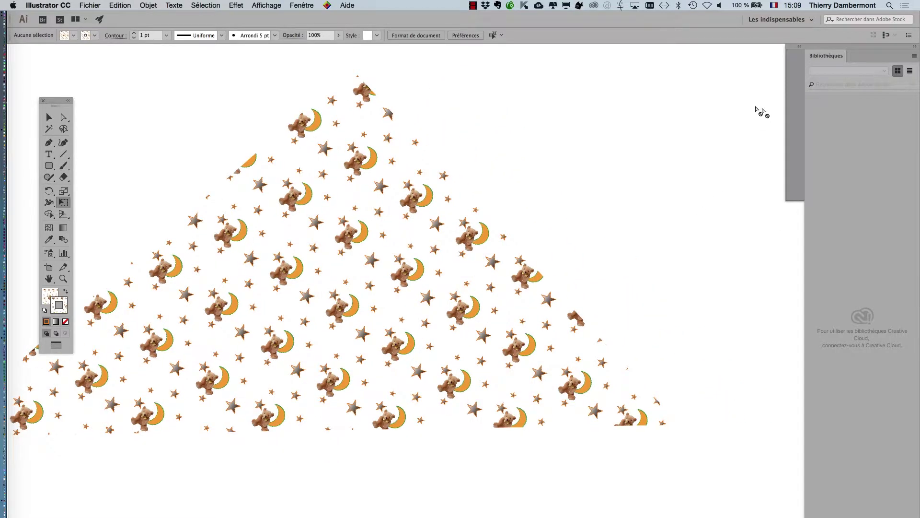
{"action": "left_click", "coordinate": [295, 4]}
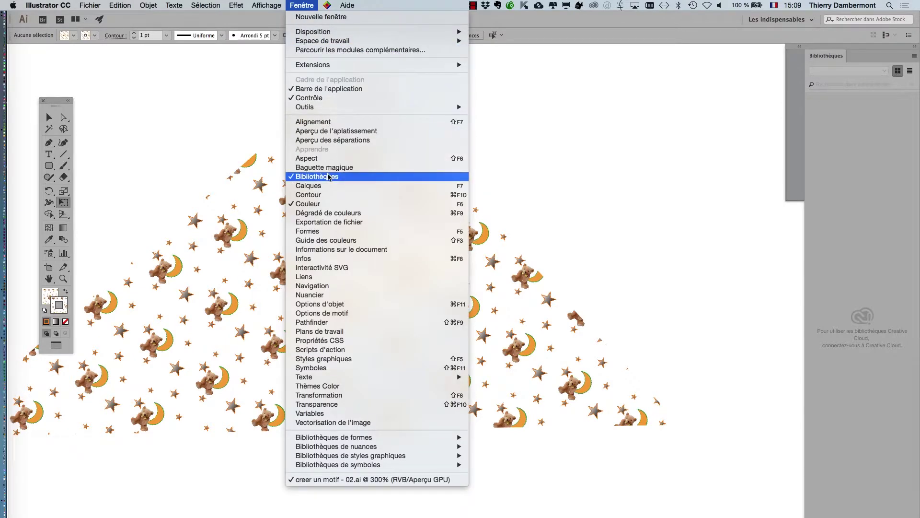
{"action": "left_click", "coordinate": [336, 295]}
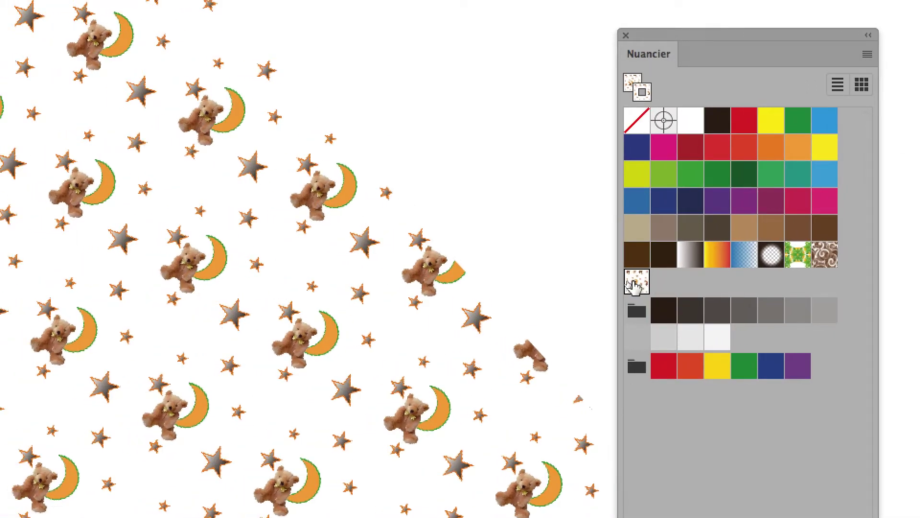
{"action": "double_click", "coordinate": [629, 282]}
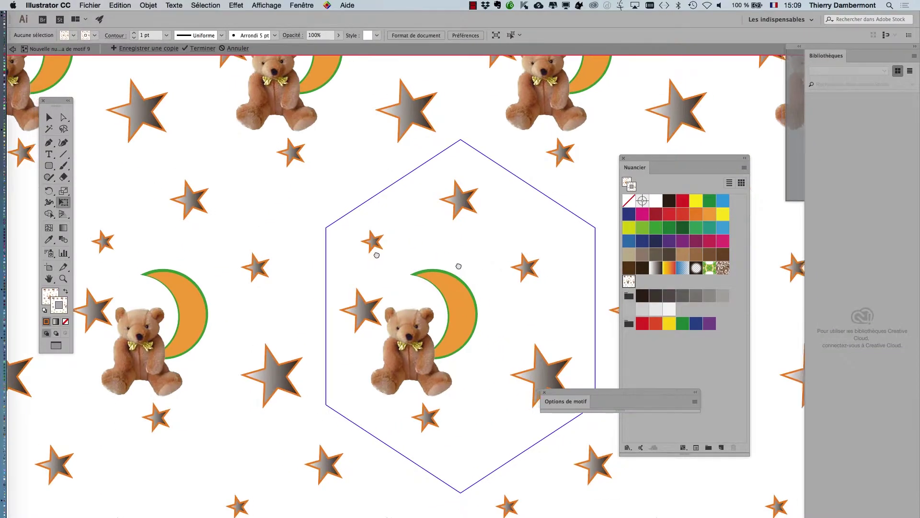
Step: Show the Calques panel beside the pattern tile and examine the contents of Nouvelle nuance de motif 9
{"action": "left_click_drag", "start_coordinate": [503, 147], "coordinate": [336, 128]}
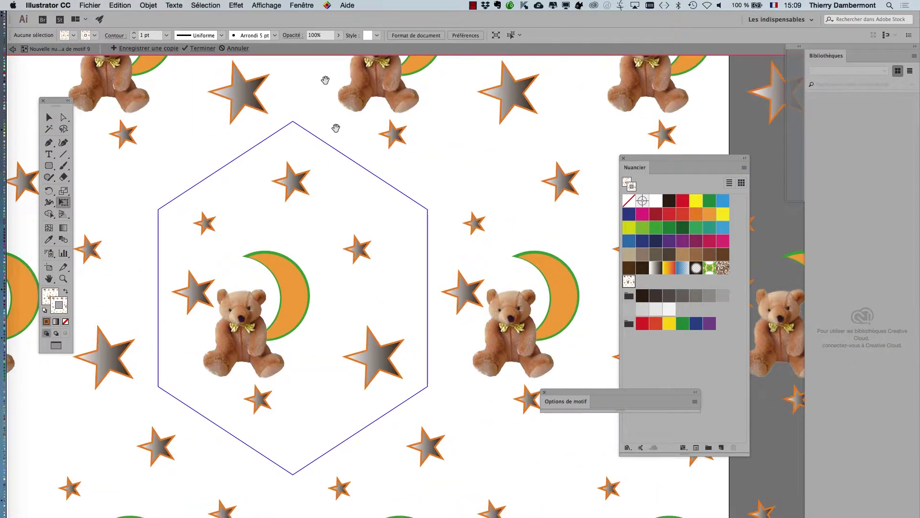
{"action": "left_click", "coordinate": [302, 5]}
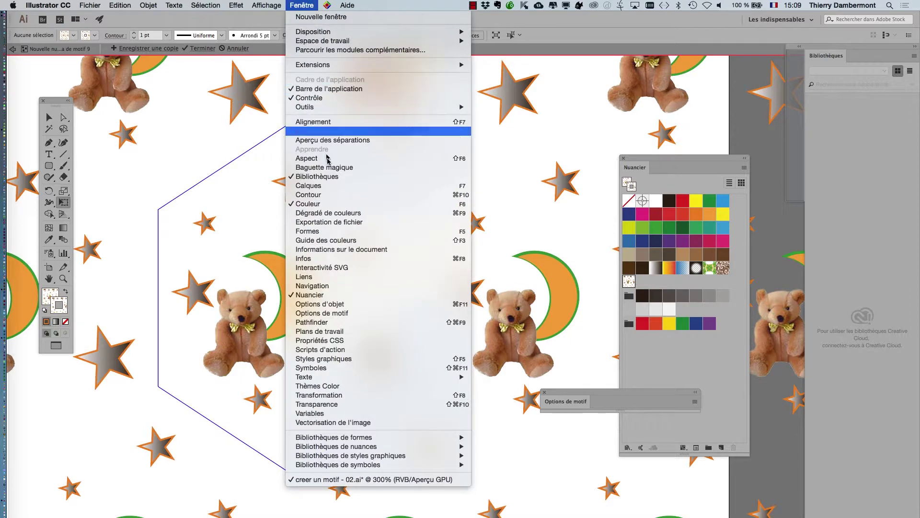
{"action": "left_click", "coordinate": [332, 190]}
{"action": "left_click_drag", "start_coordinate": [214, 148], "coordinate": [499, 142]}
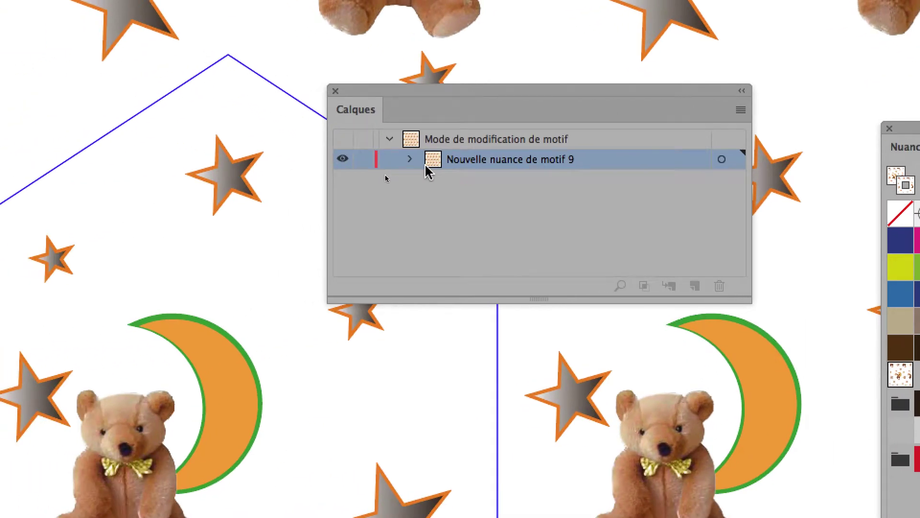
{"action": "left_click", "coordinate": [410, 160]}
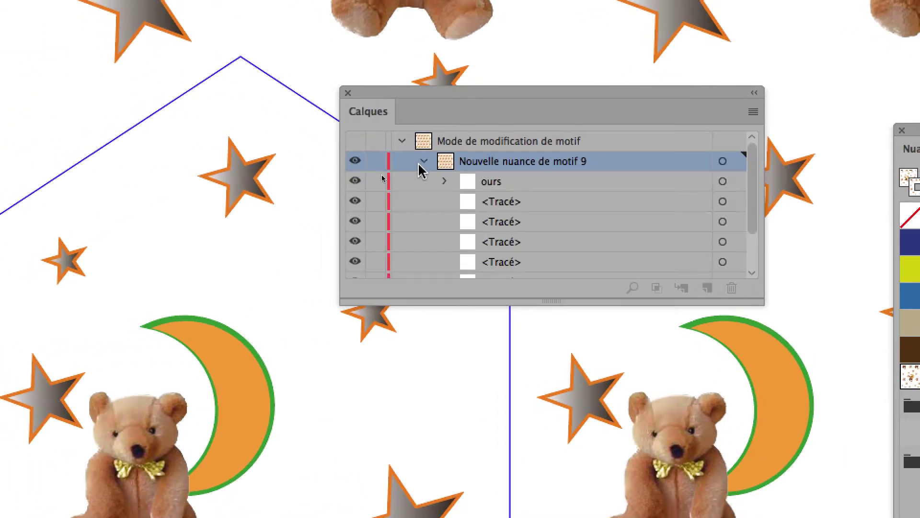
{"action": "left_click", "coordinate": [423, 162]}
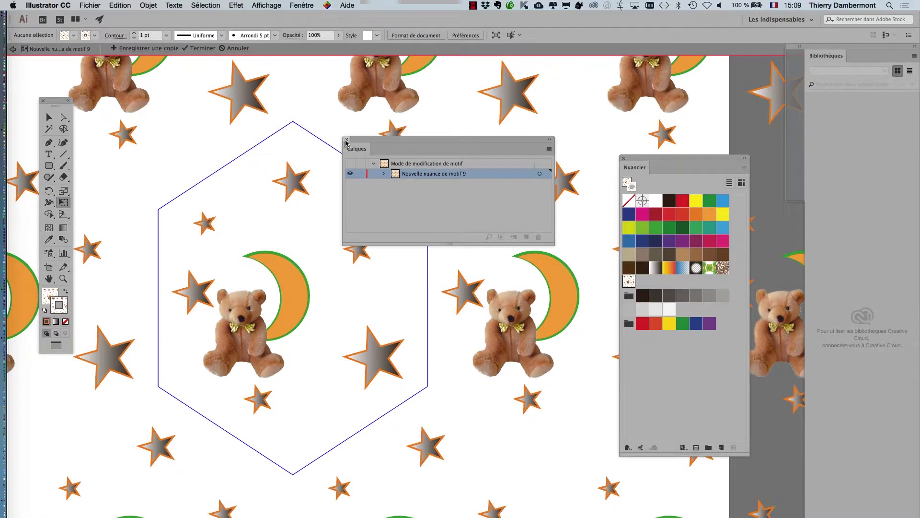
Step: Close the Calques panel and draw a strokeless rectangle of about 114.7 × 98.3 mm covering the hexagonal pattern tile
{"action": "left_click", "coordinate": [346, 112]}
{"action": "left_click_drag", "start_coordinate": [47, 166], "coordinate": [89, 164]}
{"action": "mouse_move", "coordinate": [88, 100]}
{"action": "left_mouse_down"}
{"action": "mouse_move", "coordinate": [409, 326]}
{"action": "mouse_move", "coordinate": [555, 500]}
{"action": "left_mouse_up"}
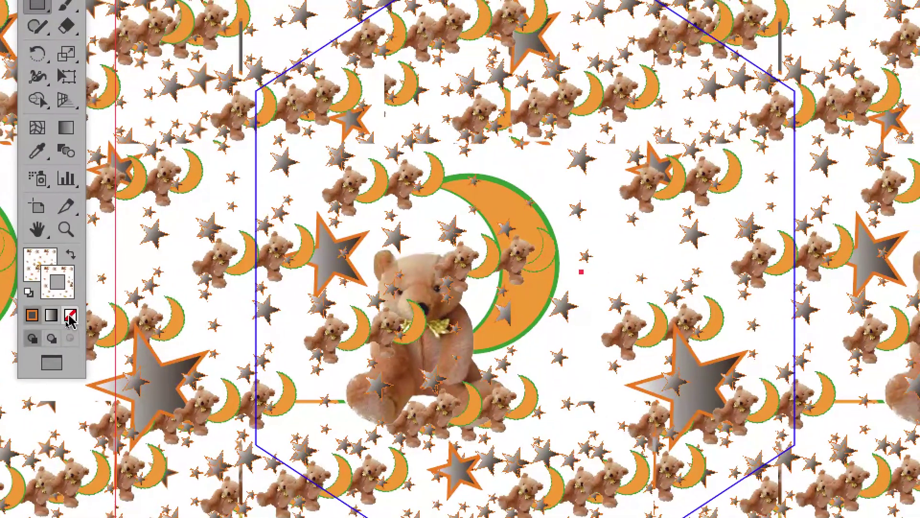
{"action": "key", "text": "slash"}
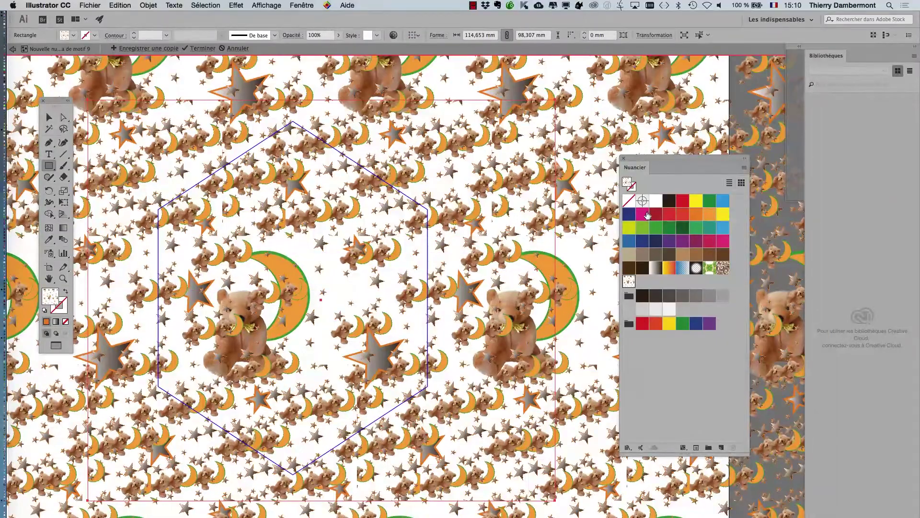
Step: Fill the rectangle with light orange and send it to the back with Arrière-plan
{"action": "left_click", "coordinate": [643, 214]}
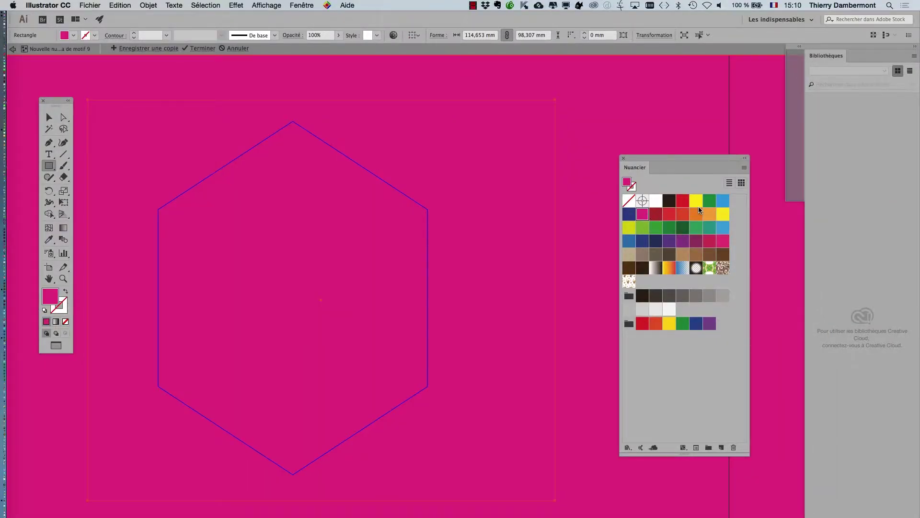
{"action": "left_click", "coordinate": [709, 213]}
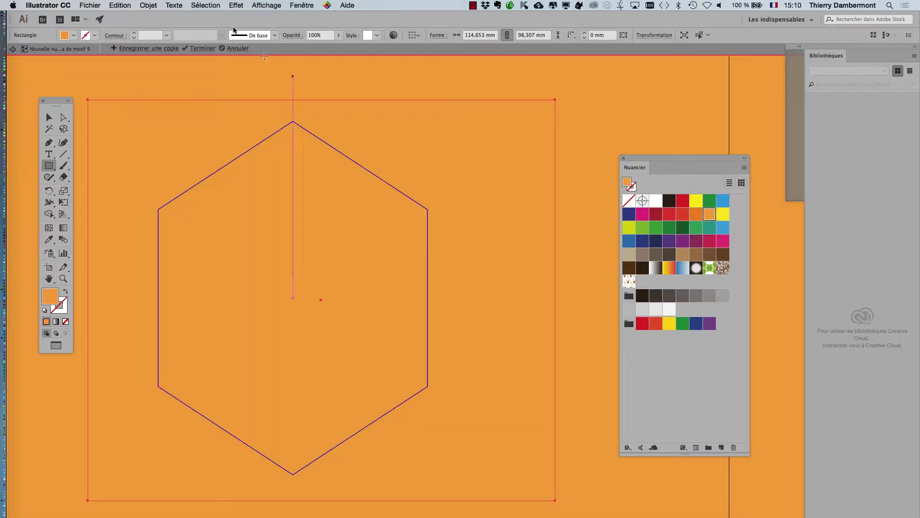
{"action": "left_click", "coordinate": [155, 5]}
{"action": "mouse_move", "coordinate": [162, 26]}
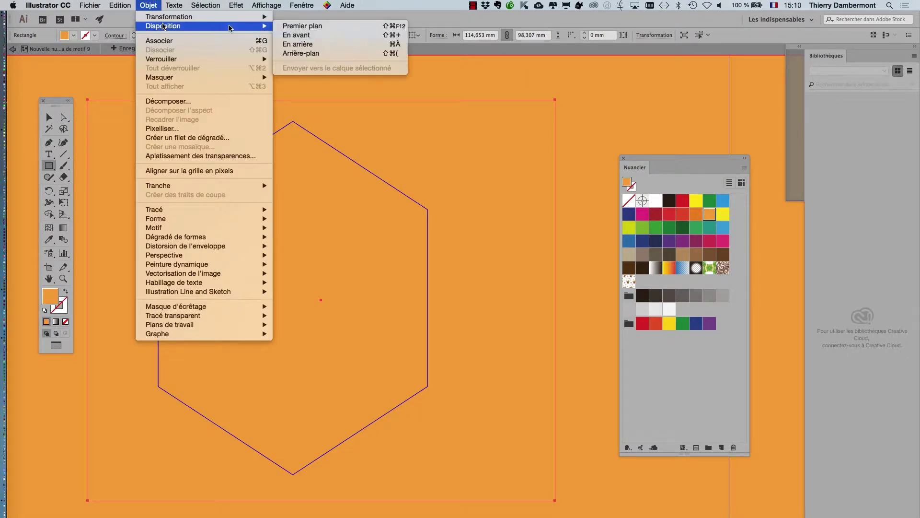
{"action": "left_click", "coordinate": [298, 56]}
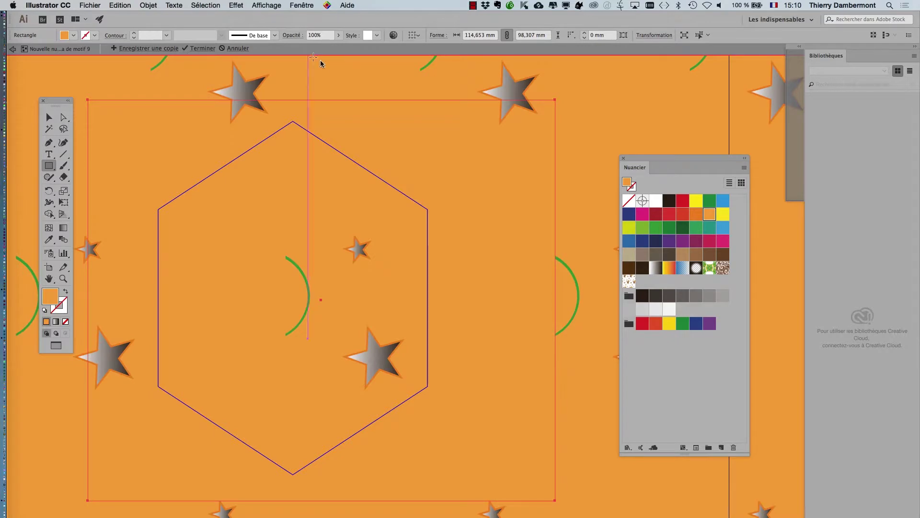
Step: Show the contents of Nouvelle nuance de motif 9 in an enlarged Calques panel and recolour the background rectangle light green
{"action": "left_click", "coordinate": [300, 5]}
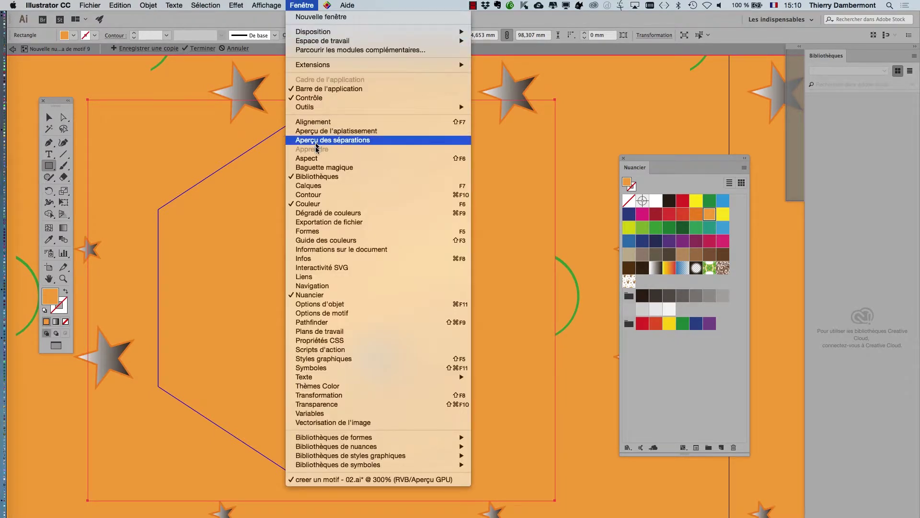
{"action": "left_click", "coordinate": [327, 186]}
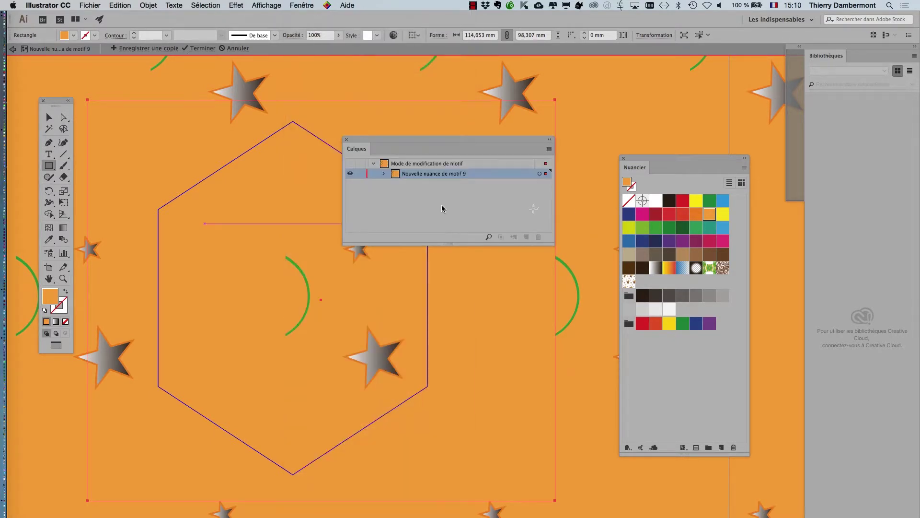
{"action": "left_click", "coordinate": [383, 173]}
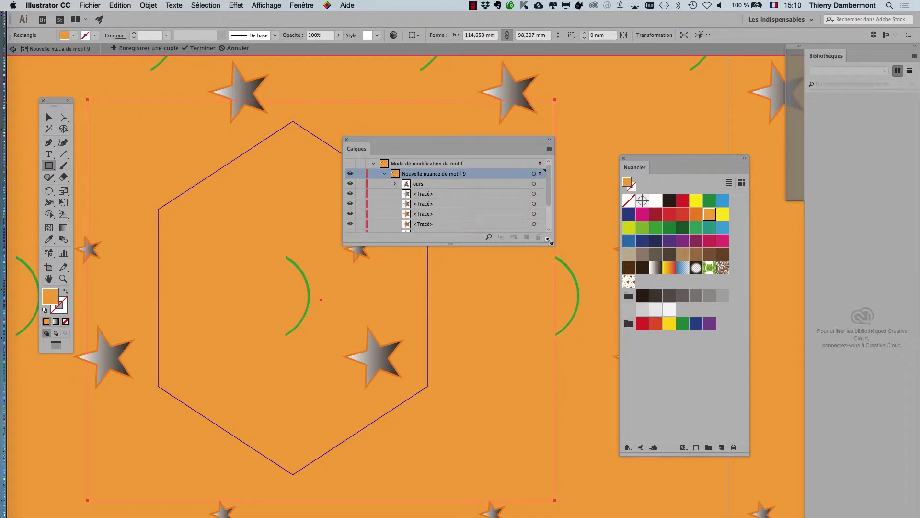
{"action": "left_click_drag", "start_coordinate": [553, 242], "coordinate": [594, 416]}
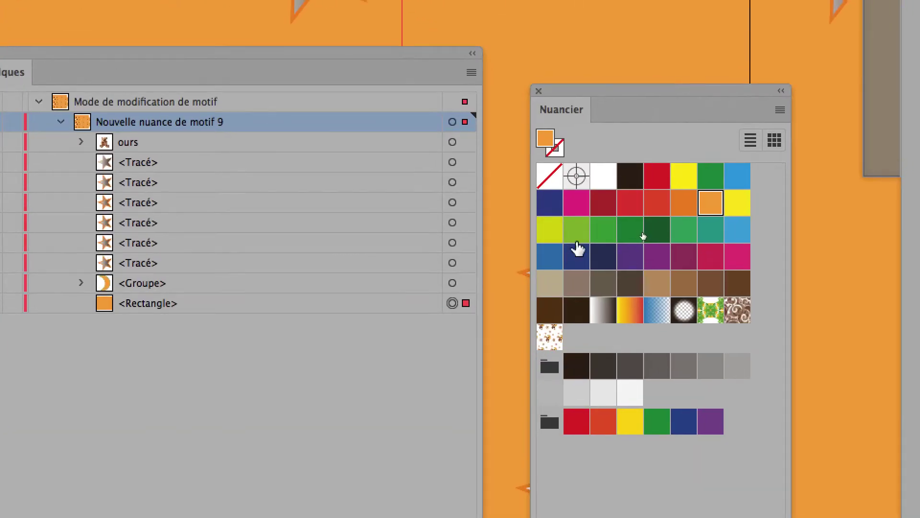
{"action": "left_click", "coordinate": [577, 240]}
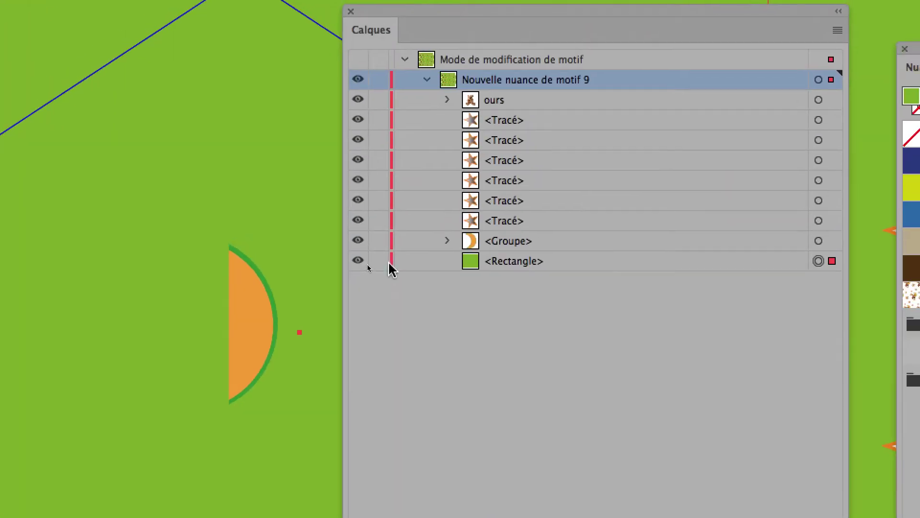
Step: Examine the stacking of the green rectangle and the moon group in the Calques panel, toggling their visibility and expanding the group
{"action": "left_click", "coordinate": [357, 260]}
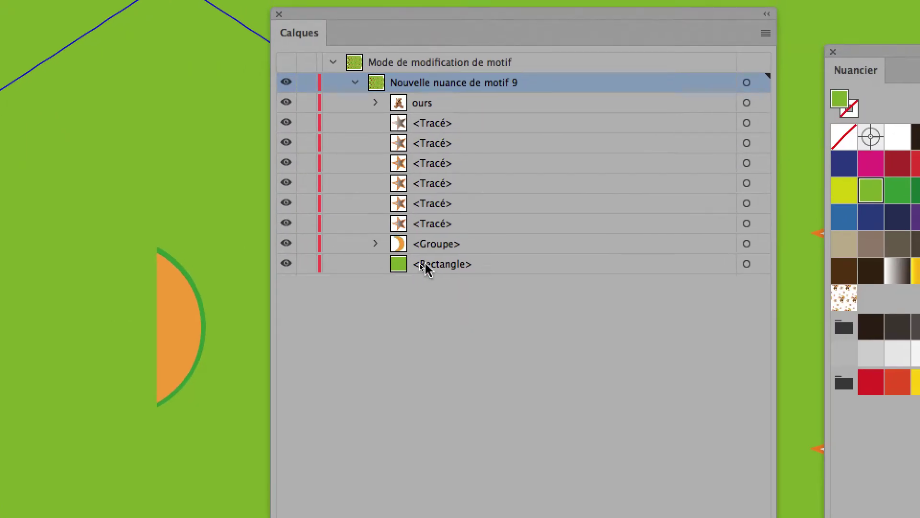
{"action": "left_click", "coordinate": [431, 268]}
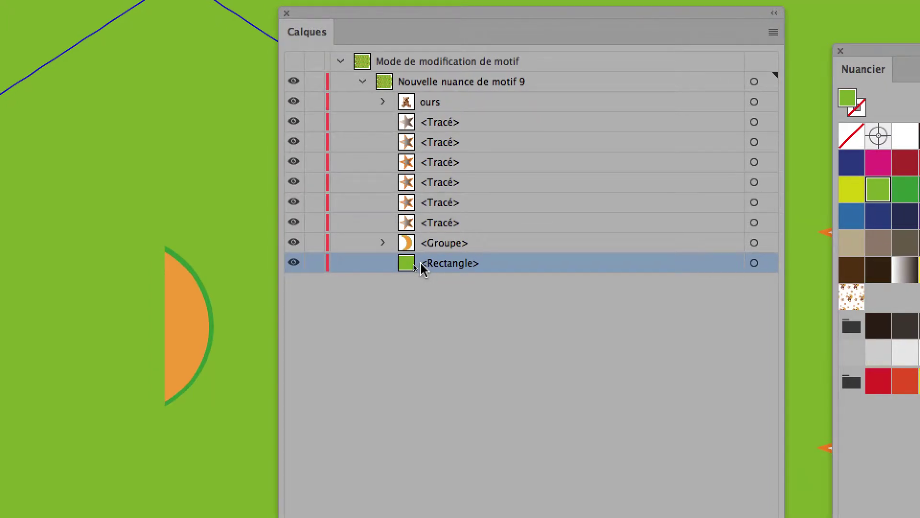
{"action": "left_click", "coordinate": [371, 256]}
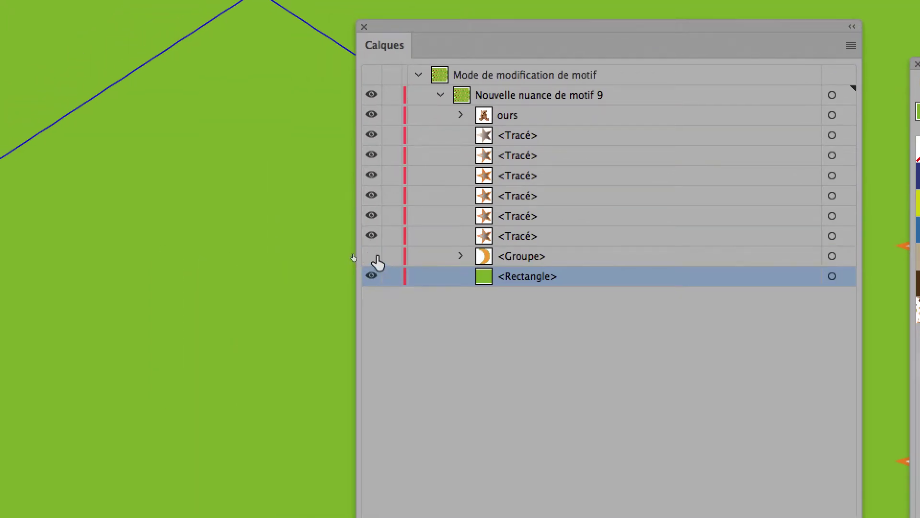
{"action": "left_click", "coordinate": [372, 256]}
{"action": "left_click", "coordinate": [405, 257]}
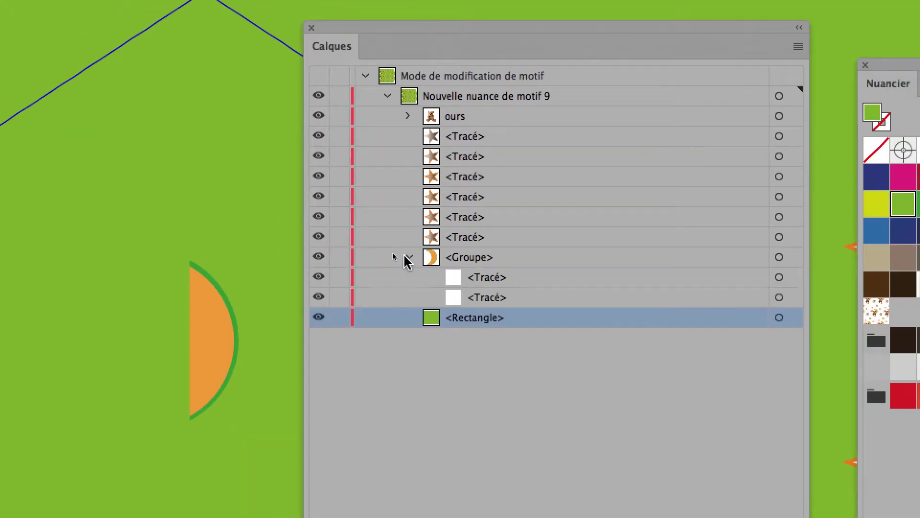
{"action": "left_click", "coordinate": [406, 258]}
{"action": "left_click", "coordinate": [406, 258]}
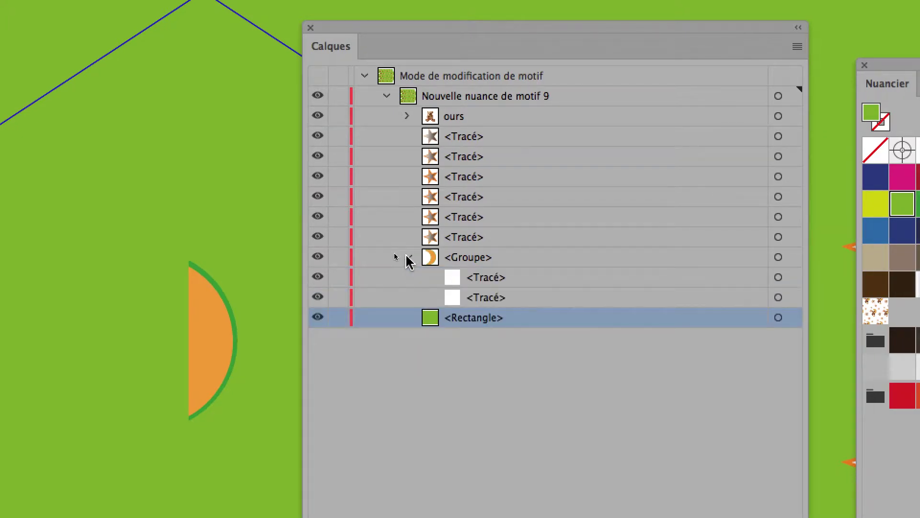
{"action": "left_click", "coordinate": [406, 257]}
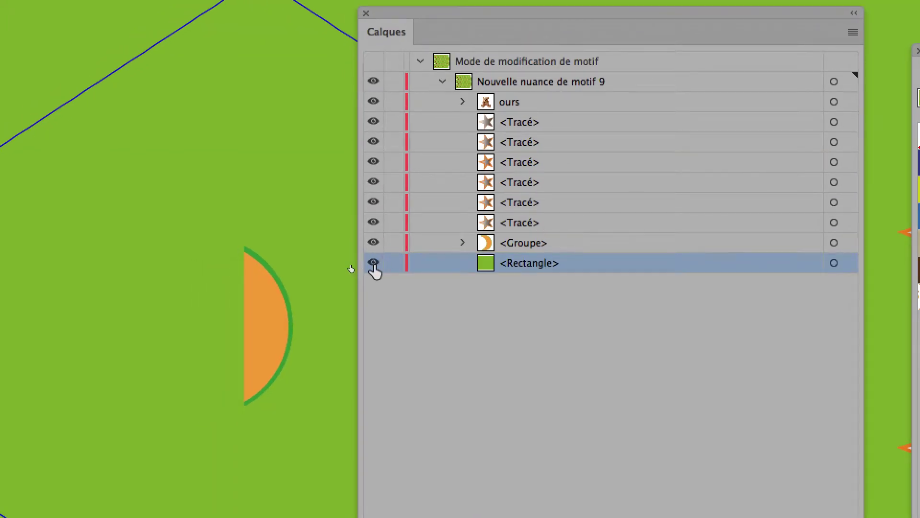
{"action": "left_click", "coordinate": [368, 266]}
{"action": "left_click", "coordinate": [367, 266]}
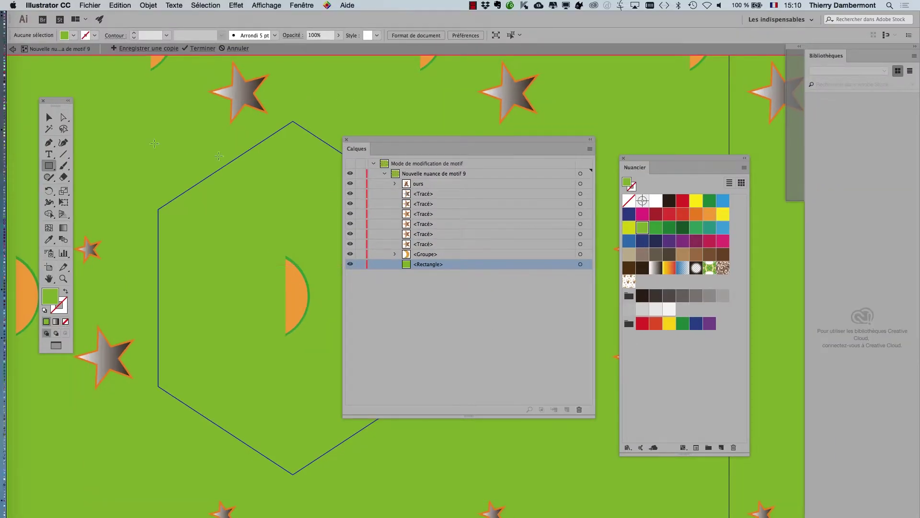
Step: Select the green rectangle and move it about 17 mm right and 10 mm down so its left edge meets the tile's left edge
{"action": "left_click", "coordinate": [48, 117]}
{"action": "scroll", "coordinate": [293, 290], "scroll_direction": "down", "scroll_amount": 5}
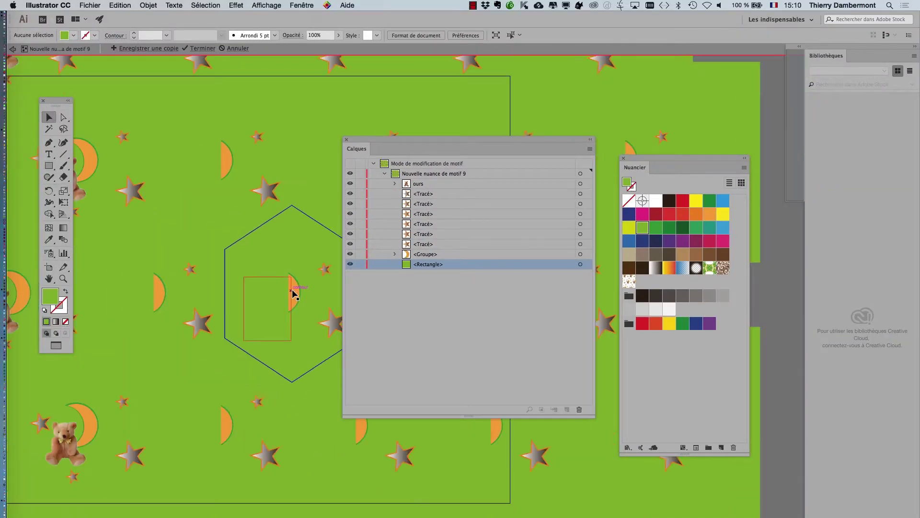
{"action": "left_click", "coordinate": [580, 264]}
{"action": "left_click_drag", "start_coordinate": [369, 142], "coordinate": [523, 116]}
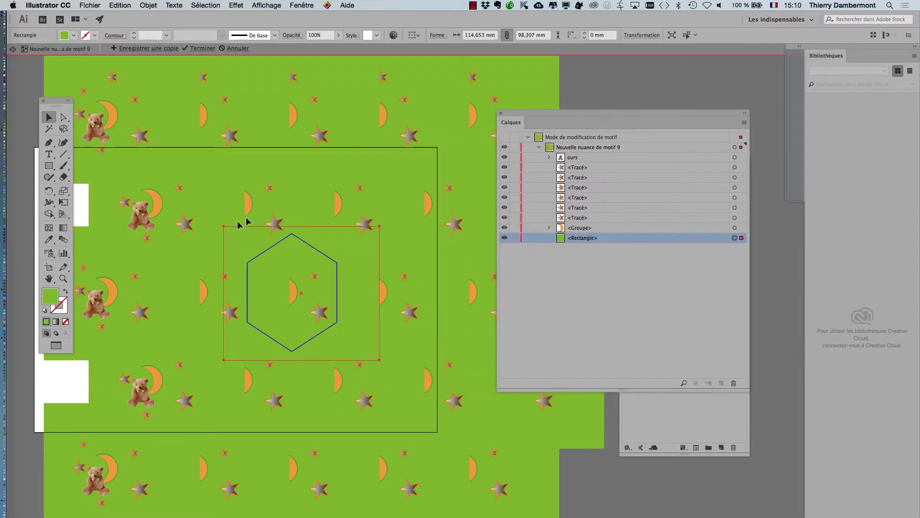
{"action": "left_click_drag", "start_coordinate": [226, 229], "coordinate": [249, 242]}
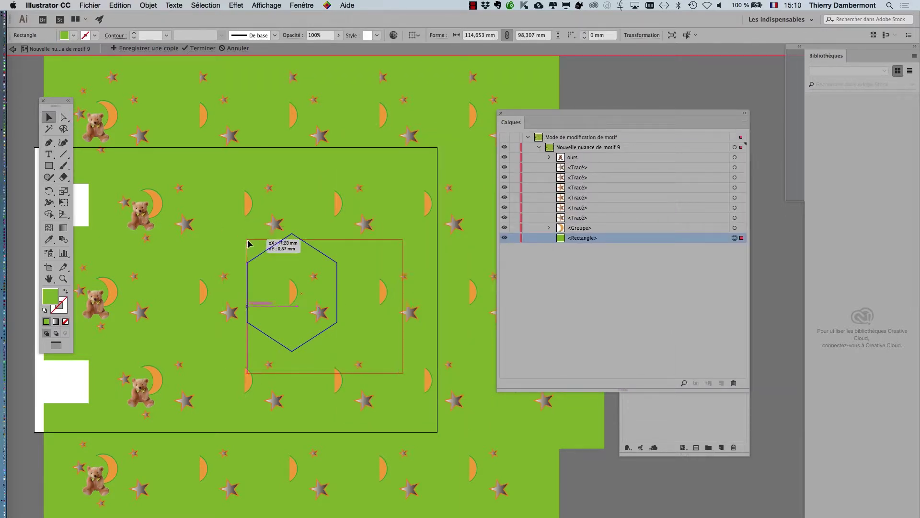
Step: Resize the green rectangle with Free Transform to about 66.3 × 79.5 mm so it spans the width of the hexagonal tile
{"action": "left_click", "coordinate": [60, 204]}
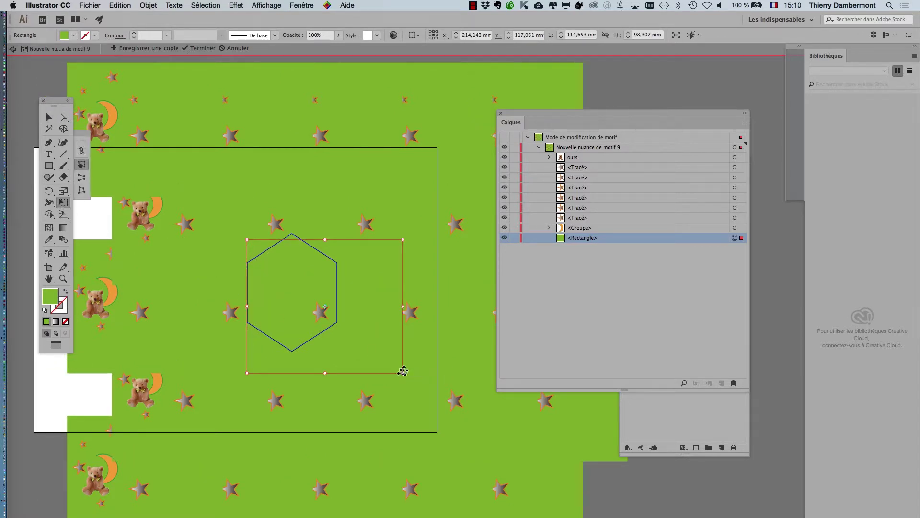
{"action": "left_click_drag", "start_coordinate": [403, 373], "coordinate": [354, 352]}
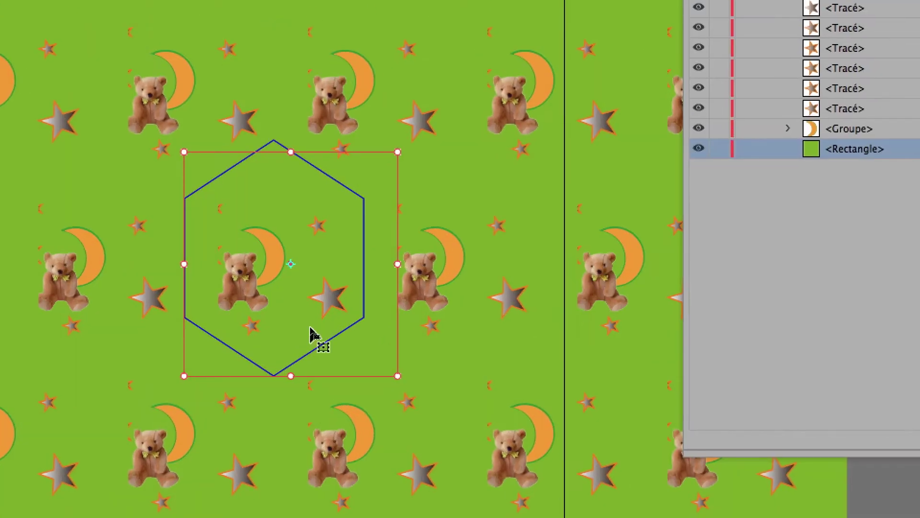
{"action": "mouse_move", "coordinate": [341, 350]}
{"action": "left_mouse_down"}
{"action": "mouse_move", "coordinate": [311, 334]}
{"action": "mouse_move", "coordinate": [310, 345]}
{"action": "mouse_move", "coordinate": [328, 346]}
{"action": "left_mouse_up"}
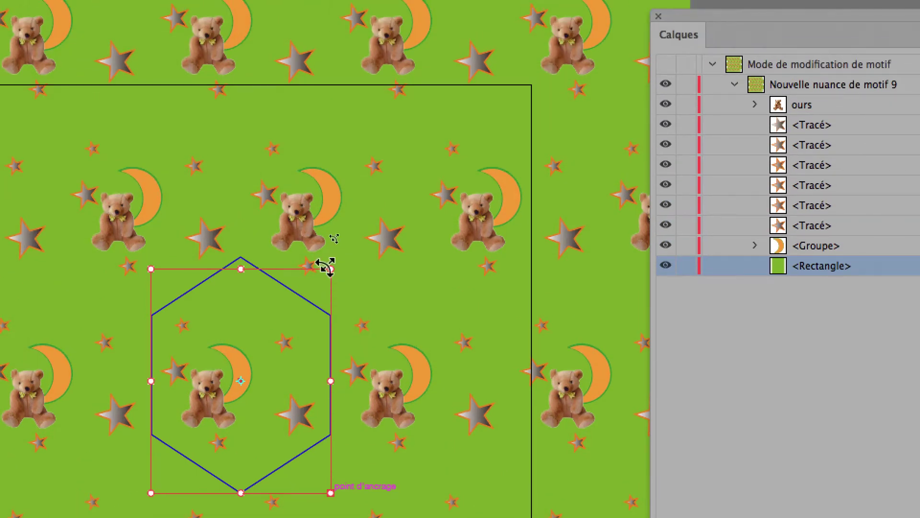
{"action": "left_click_drag", "start_coordinate": [326, 265], "coordinate": [326, 280]}
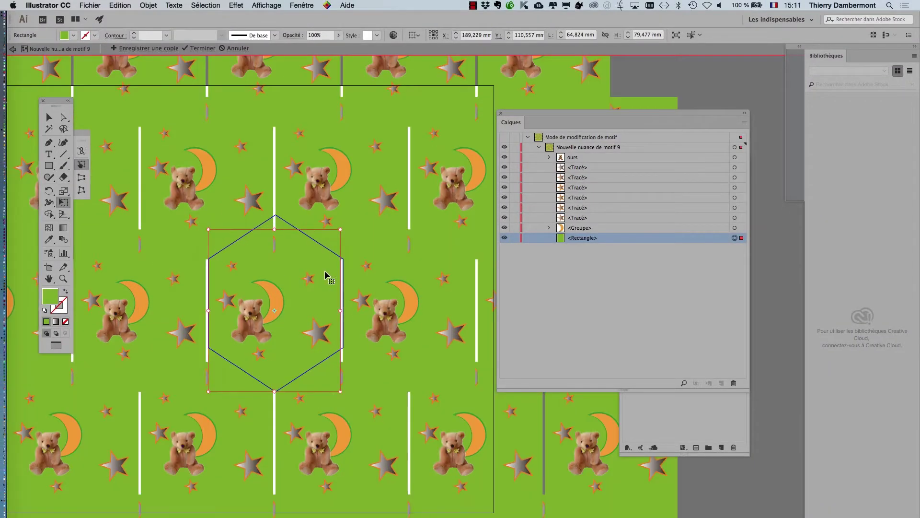
{"action": "scroll", "coordinate": [325, 276], "scroll_direction": "up", "scroll_amount": 1}
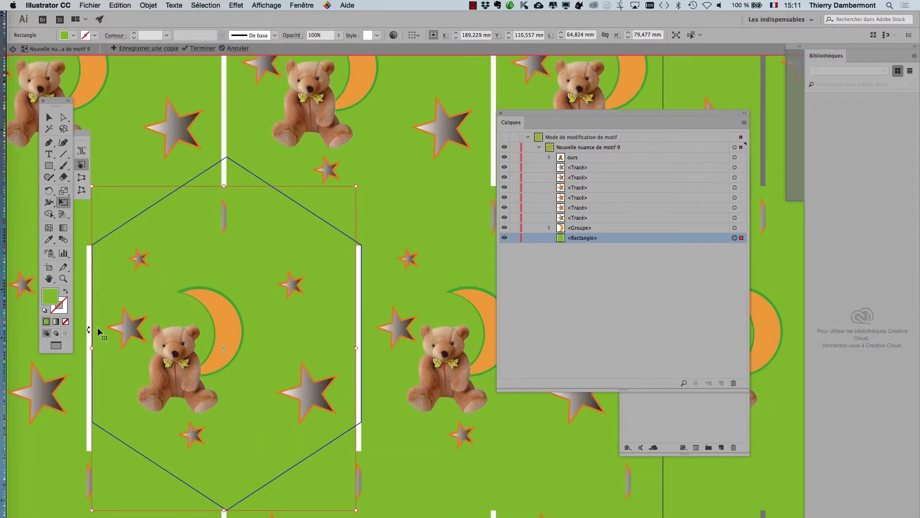
{"action": "left_click_drag", "start_coordinate": [94, 348], "coordinate": [86, 347]}
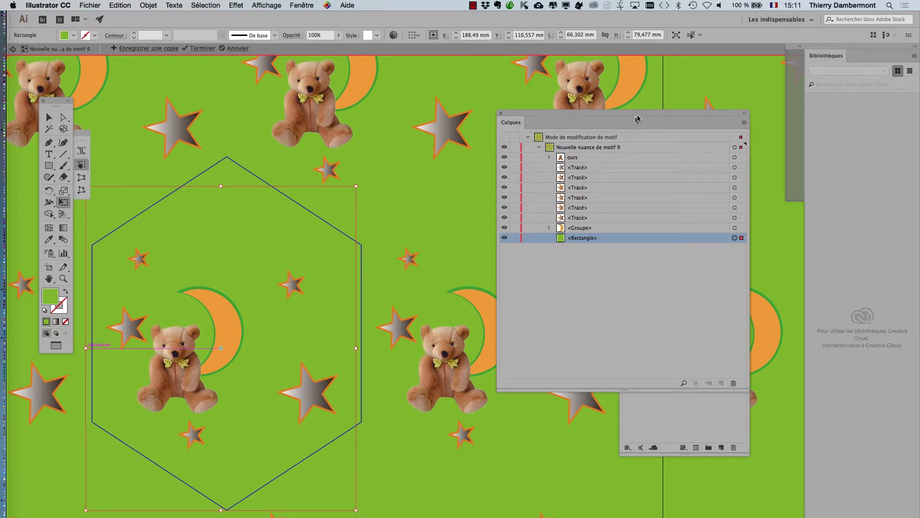
Step: Close the Calques panel and show the expanded Options de motif panel beside the tile
{"action": "left_click_drag", "start_coordinate": [637, 118], "coordinate": [575, 365]}
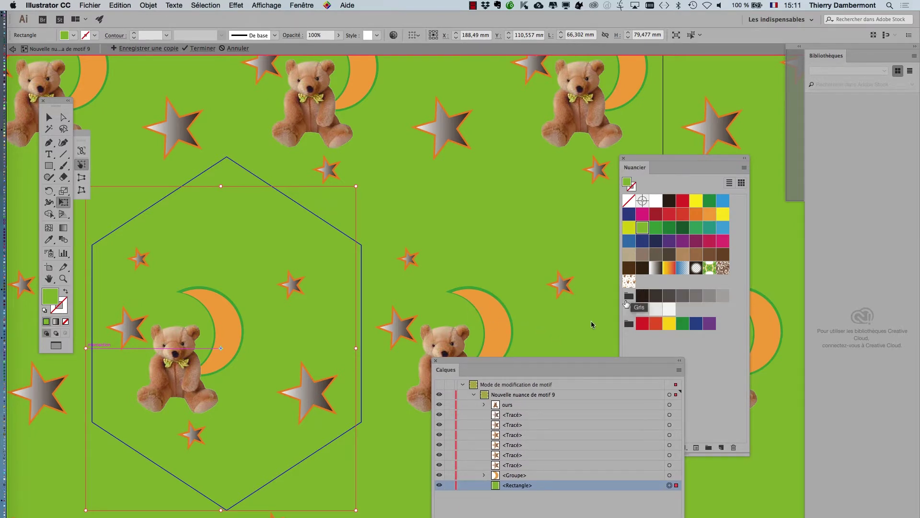
{"action": "left_click", "coordinate": [436, 361]}
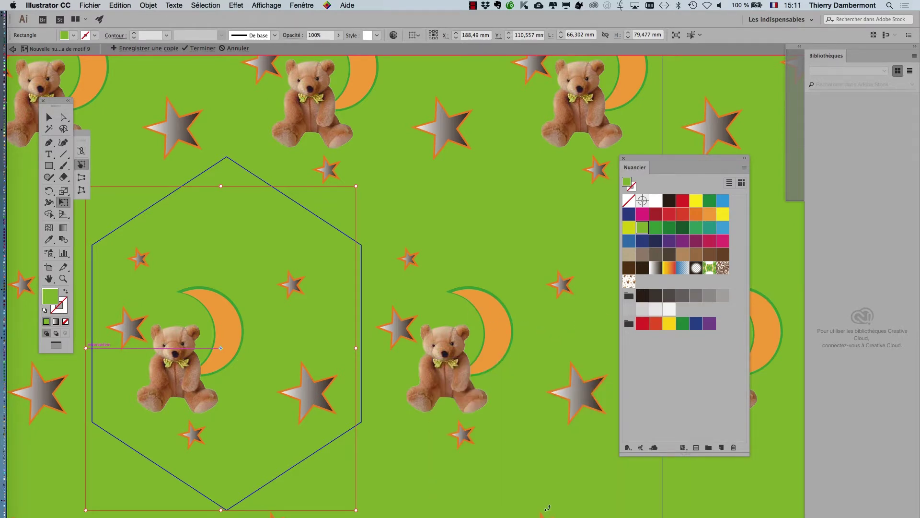
{"action": "left_click_drag", "start_coordinate": [513, 408], "coordinate": [438, 169]}
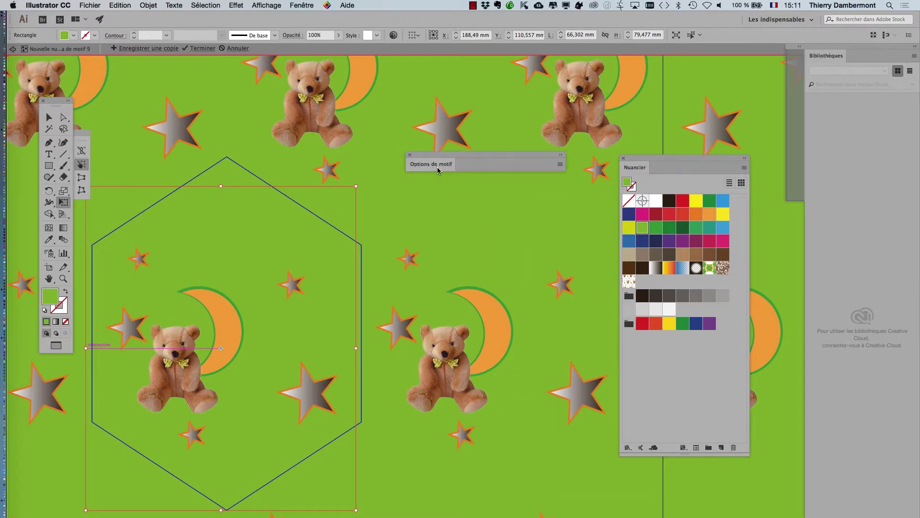
{"action": "left_click", "coordinate": [438, 170]}
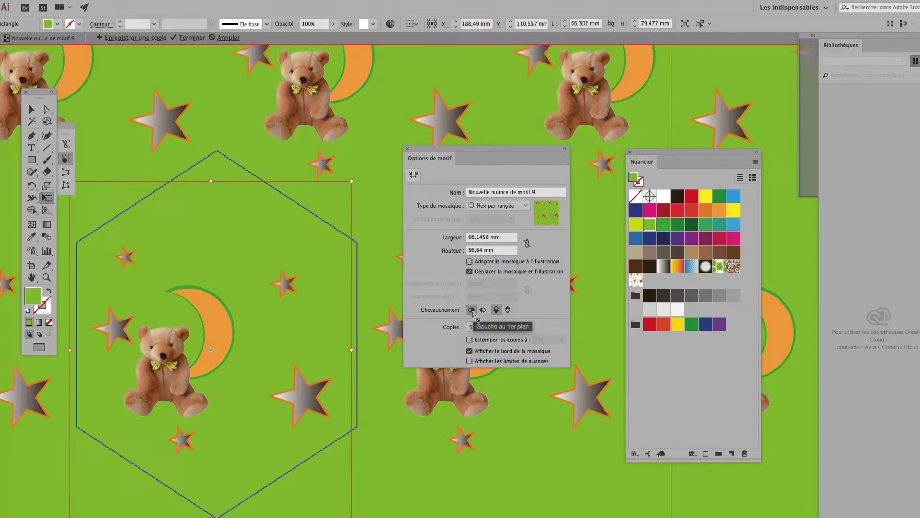
Step: Try the tile overlap options and set Chevauchement to right in front (Droite au 1er plan) and bottom in front
{"action": "left_click", "coordinate": [506, 306]}
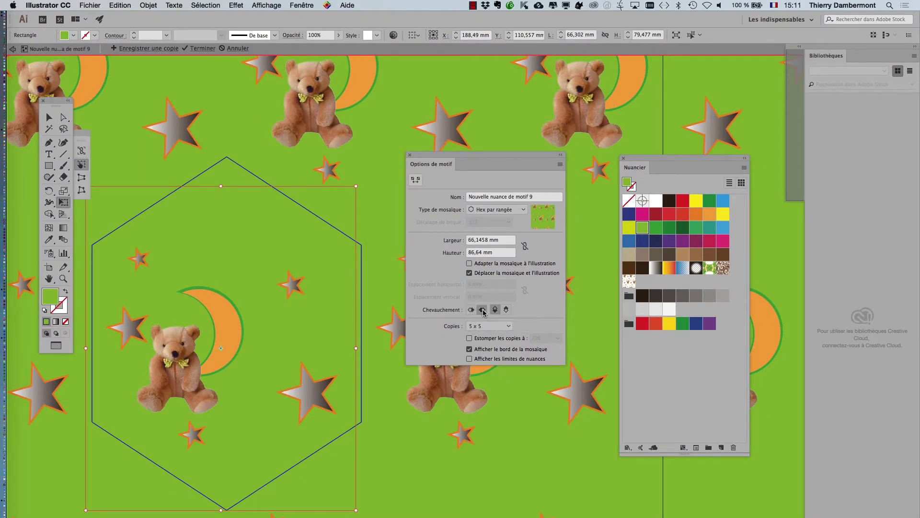
{"action": "left_click", "coordinate": [496, 310]}
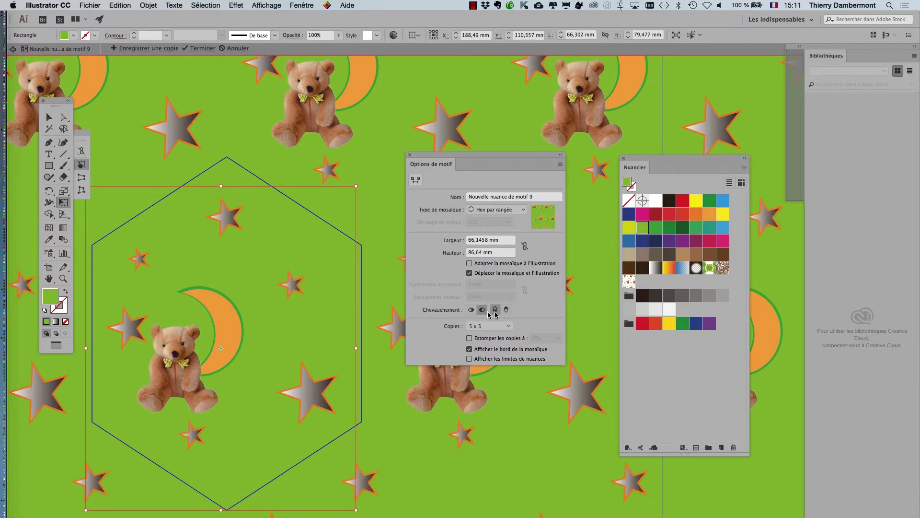
{"action": "left_click", "coordinate": [481, 310]}
{"action": "left_click", "coordinate": [506, 312]}
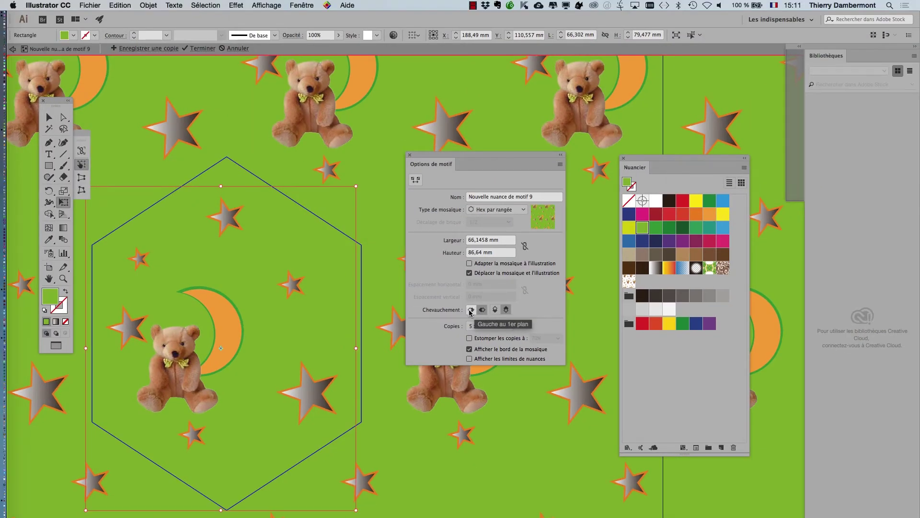
{"action": "left_click", "coordinate": [471, 310]}
{"action": "left_click", "coordinate": [482, 310]}
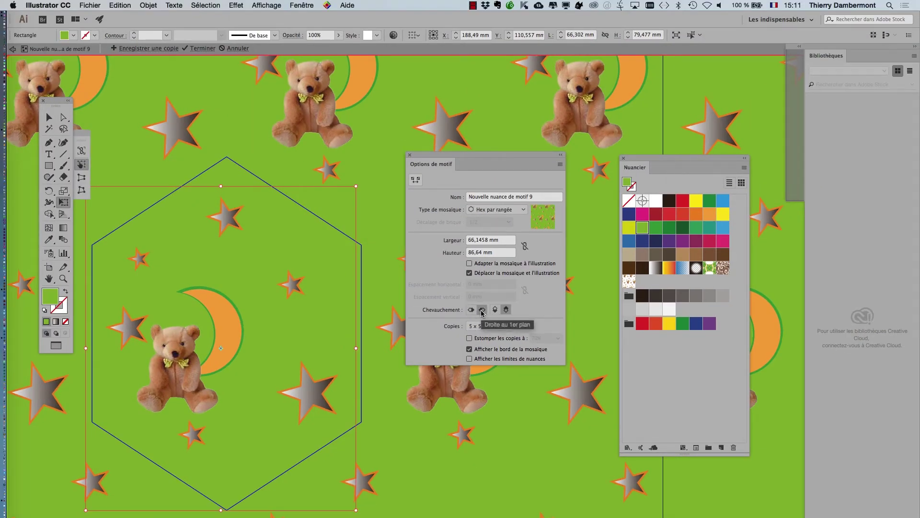
Step: Leave pattern editing mode and check the green teddy bear pattern fill on the large triangle up close
{"action": "left_click", "coordinate": [13, 49]}
{"action": "left_click_drag", "start_coordinate": [79, 266], "coordinate": [285, 268]}
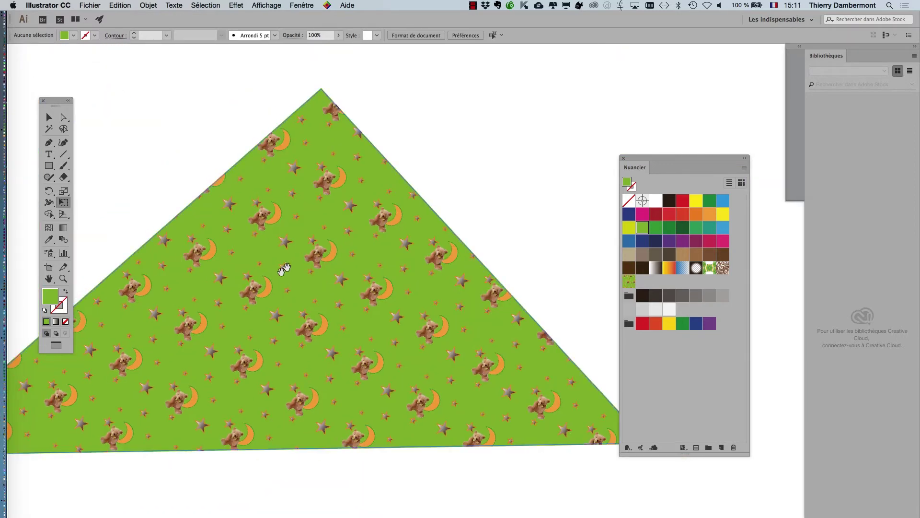
{"action": "scroll", "coordinate": [284, 269], "scroll_direction": "up", "scroll_amount": 5}
{"action": "scroll", "coordinate": [303, 301], "scroll_direction": "down", "scroll_amount": 3}
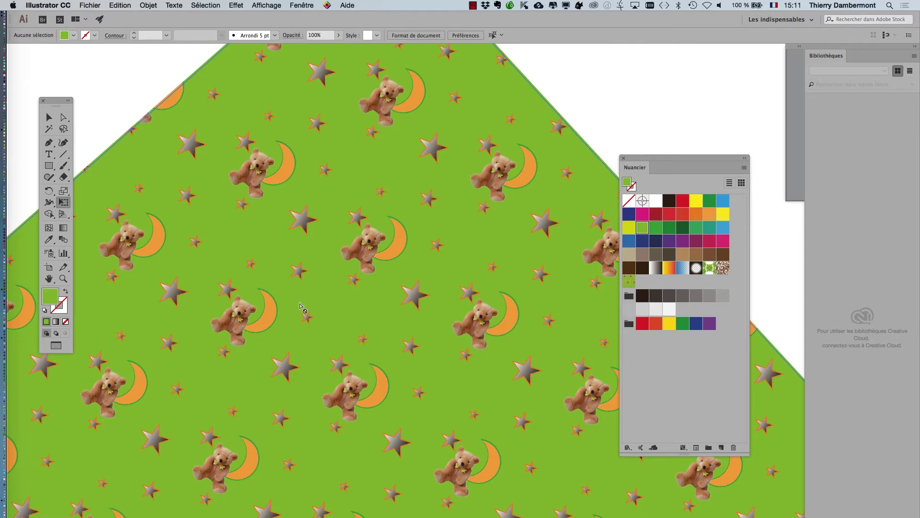
{"action": "scroll", "coordinate": [302, 309], "scroll_direction": "down", "scroll_amount": 3}
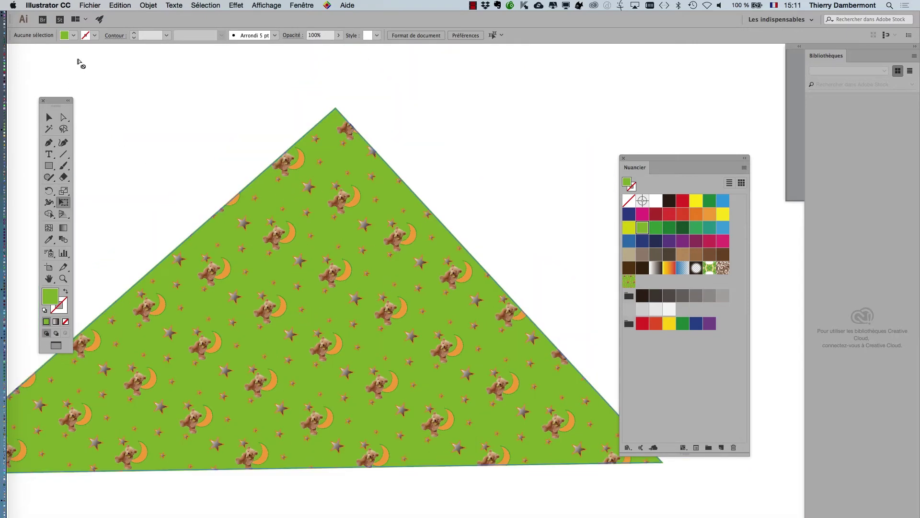
Step: Recolour the green background rectangle inside the teddy bear pattern swatch with a medium grey swatch, and return to the filled triangle
{"action": "double_click", "coordinate": [630, 282]}
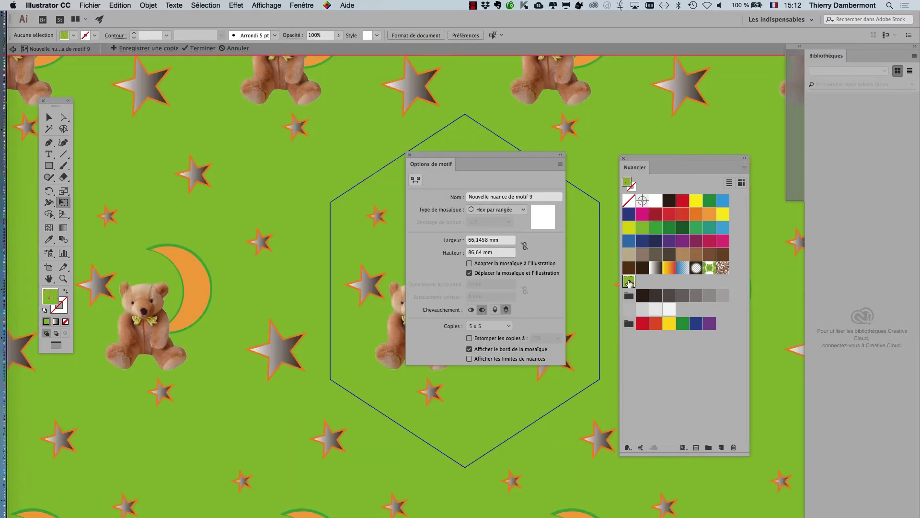
{"action": "left_click", "coordinate": [347, 198]}
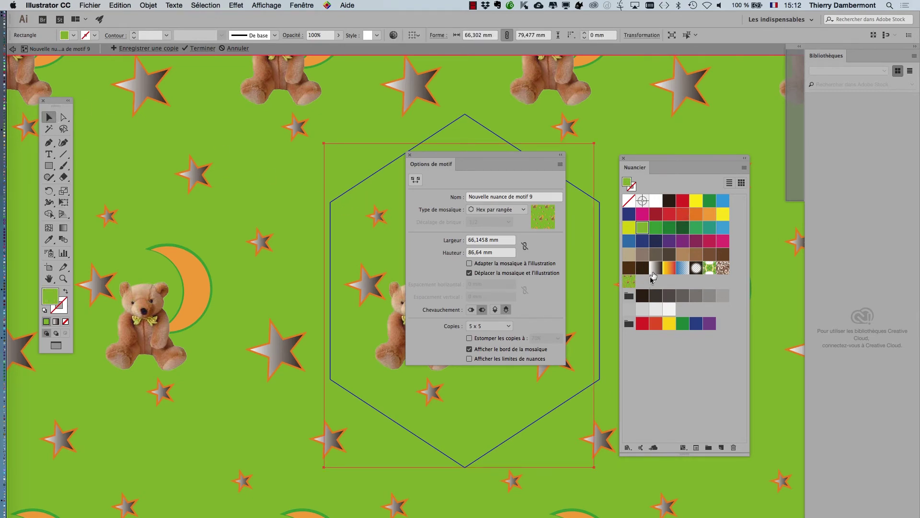
{"action": "left_click", "coordinate": [696, 295]}
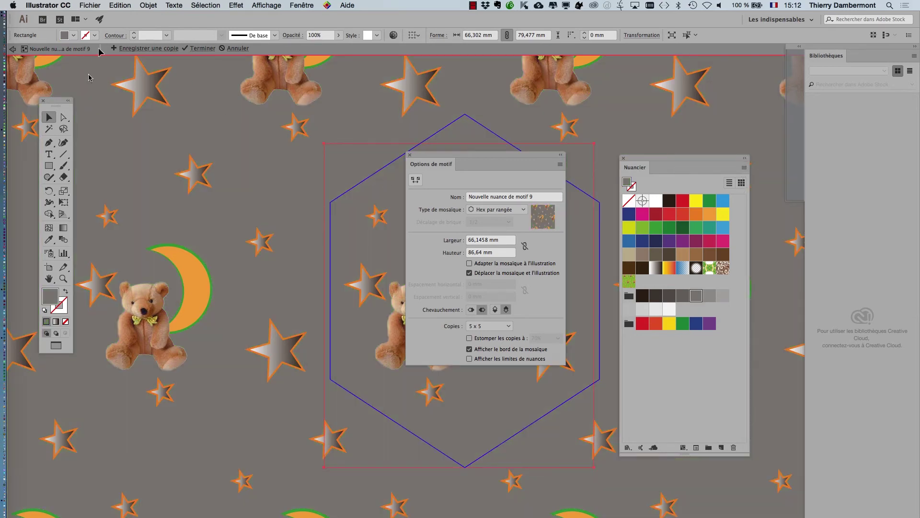
{"action": "left_click", "coordinate": [12, 49]}
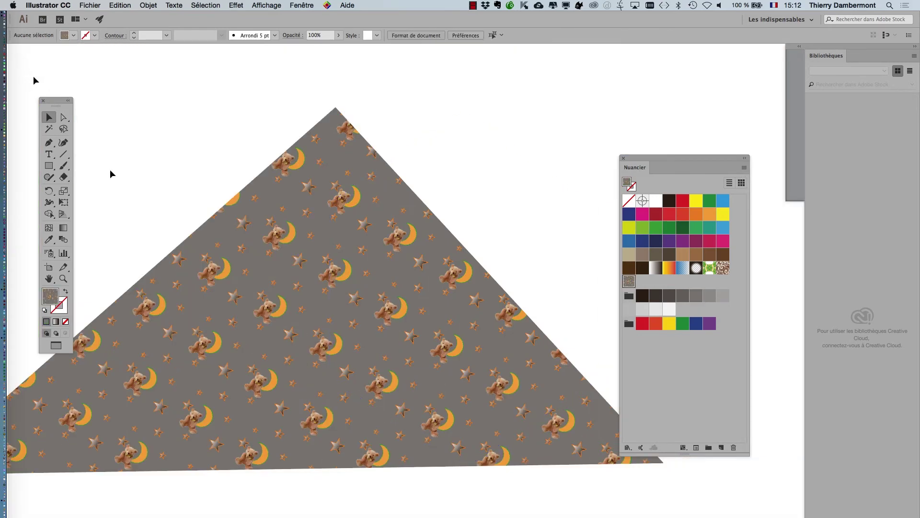
{"action": "scroll", "coordinate": [311, 351], "scroll_direction": "up", "scroll_amount": 4}
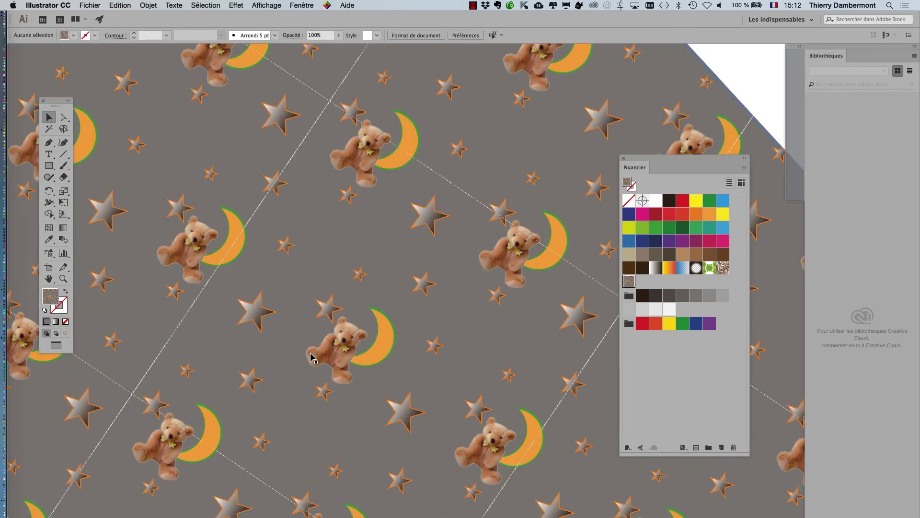
{"action": "scroll", "coordinate": [311, 357], "scroll_direction": "down", "scroll_amount": 4}
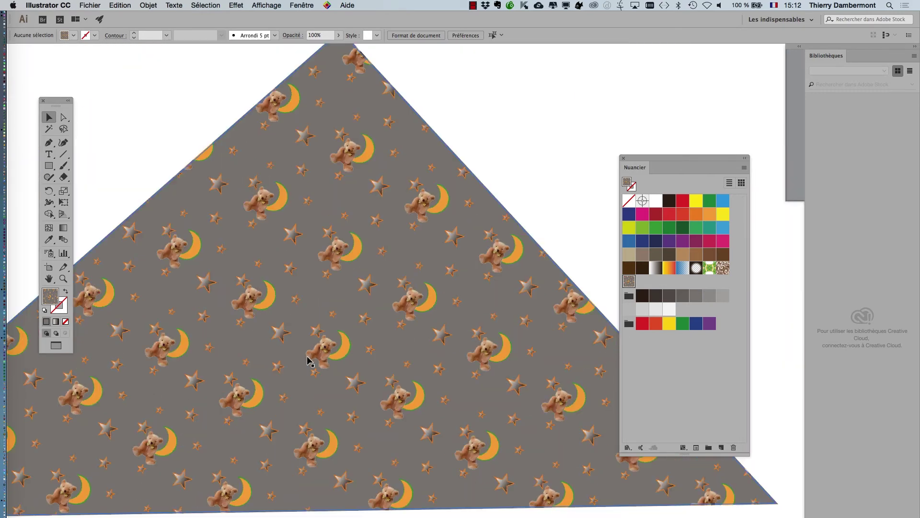
Step: Start saving the document under a new name, editing the number in the file name creer un motif - 02.ai
{"action": "left_click", "coordinate": [89, 4]}
{"action": "left_click", "coordinate": [144, 91]}
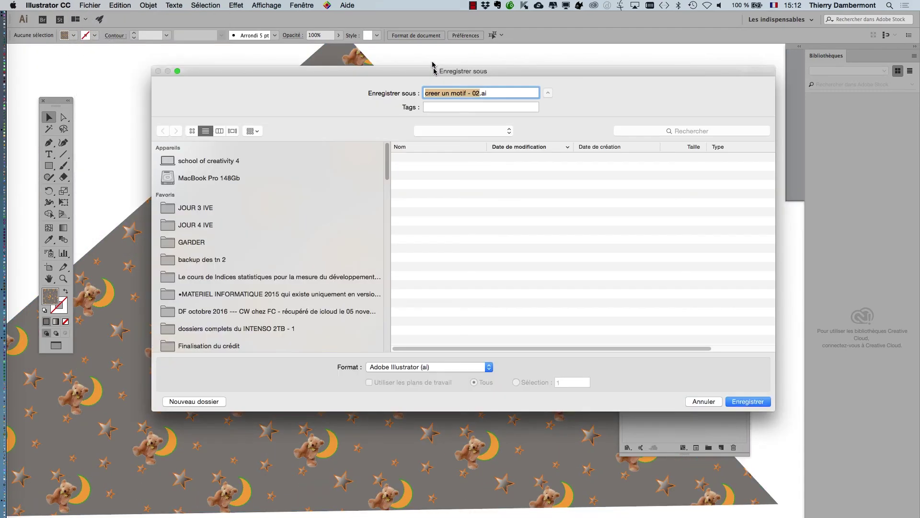
{"action": "left_click", "coordinate": [477, 93]}
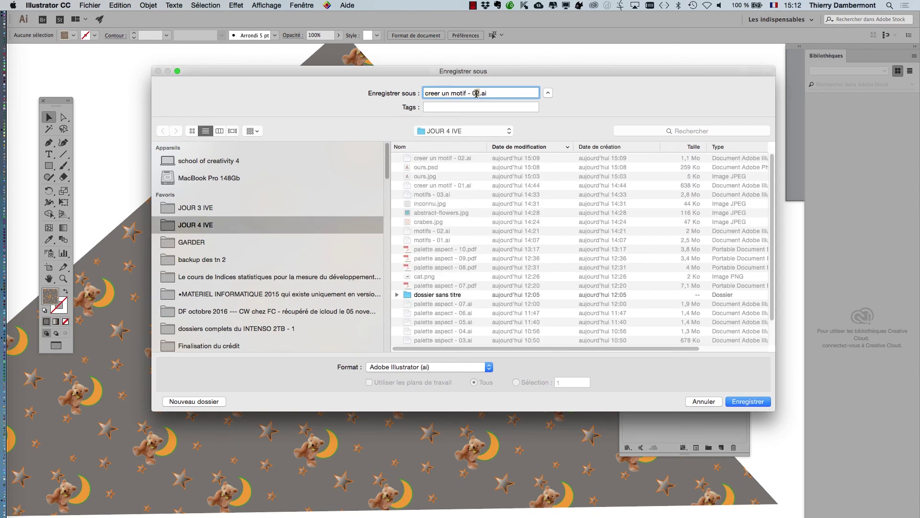